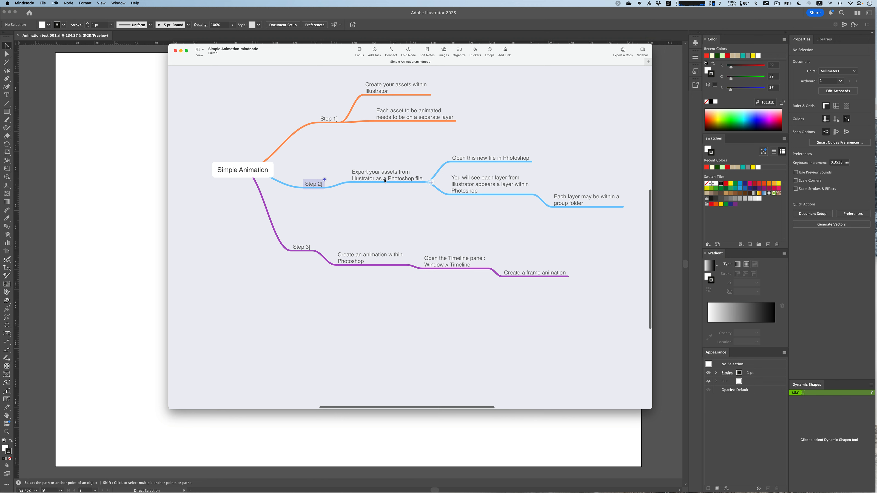
click(482, 158)
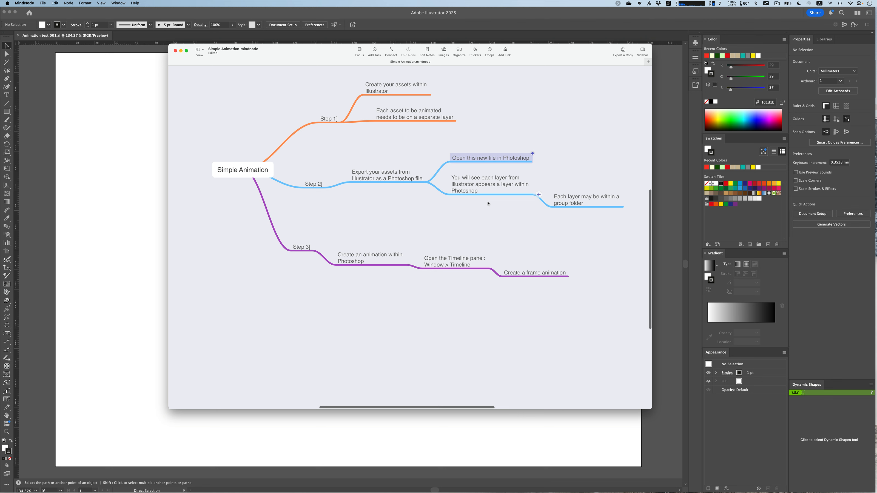
click(350, 258)
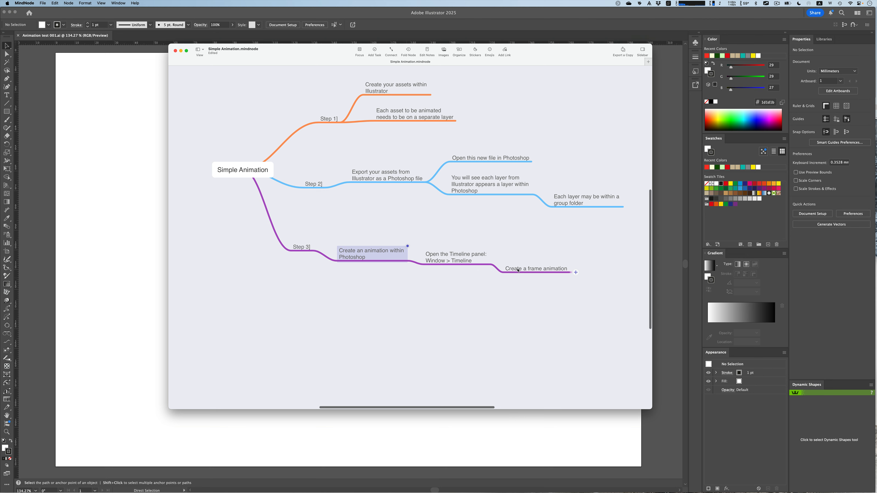
- Switch to Illustrator, add the letter A as point text on the artboard and scale it to about 152 pt
click(145, 218)
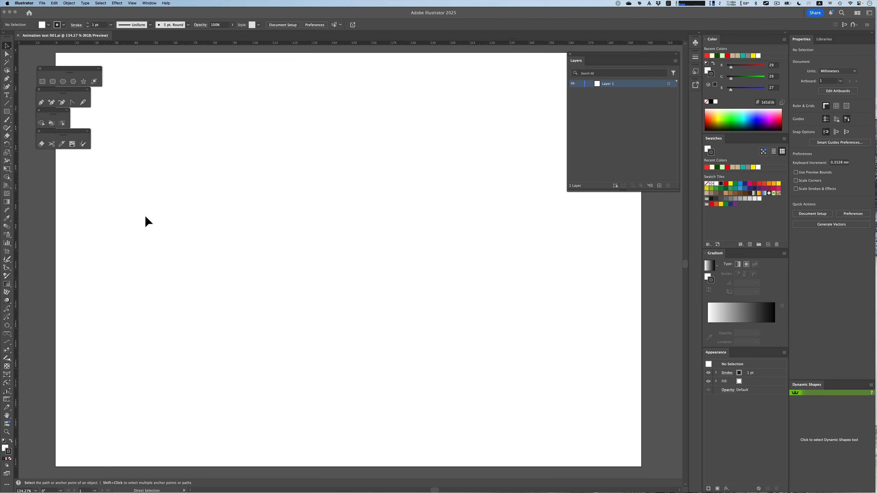
key(t)
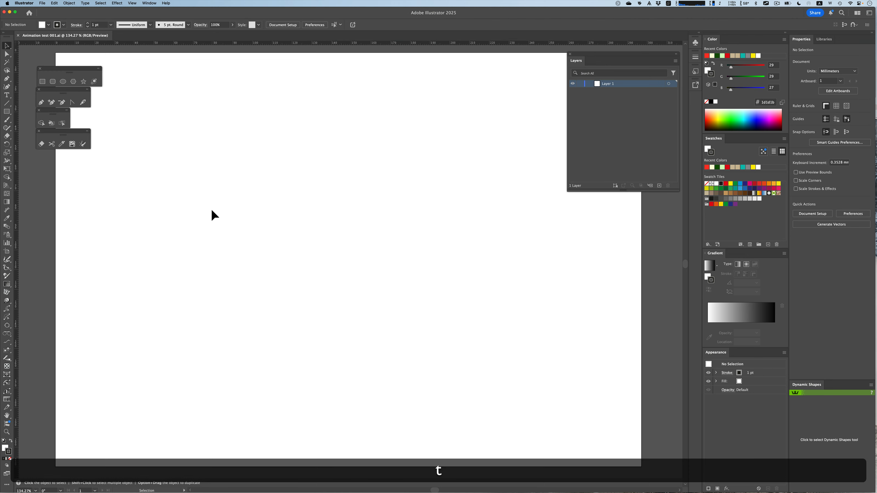
click(215, 210)
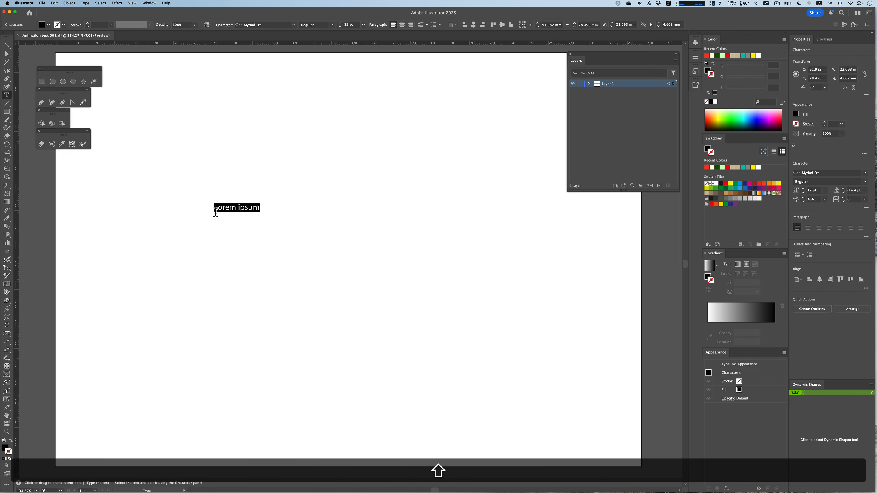
text(A)
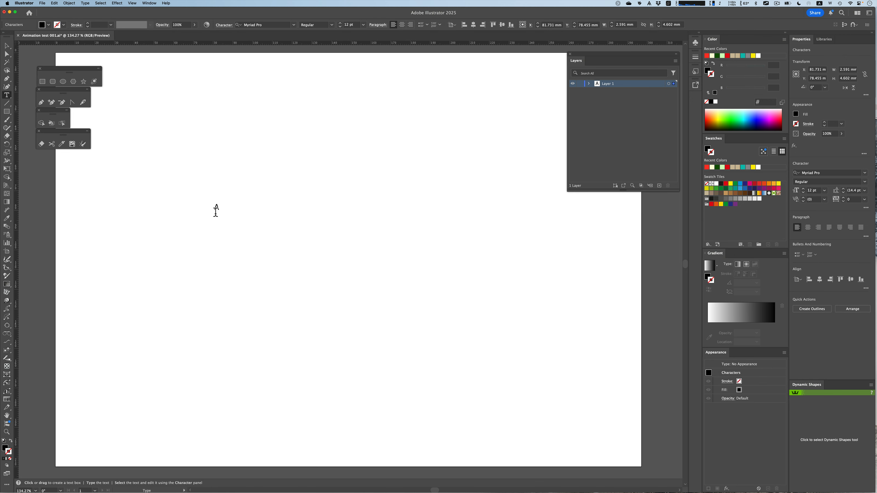
key(Escape)
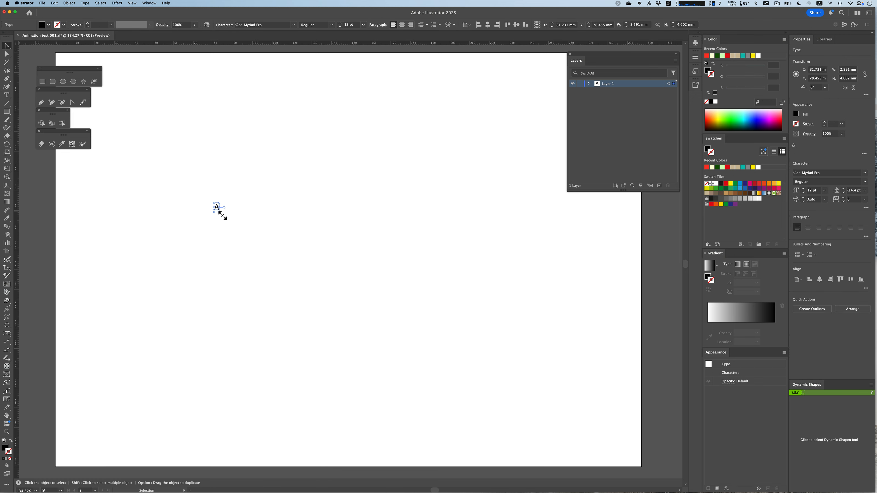
drag(220, 212, 285, 318)
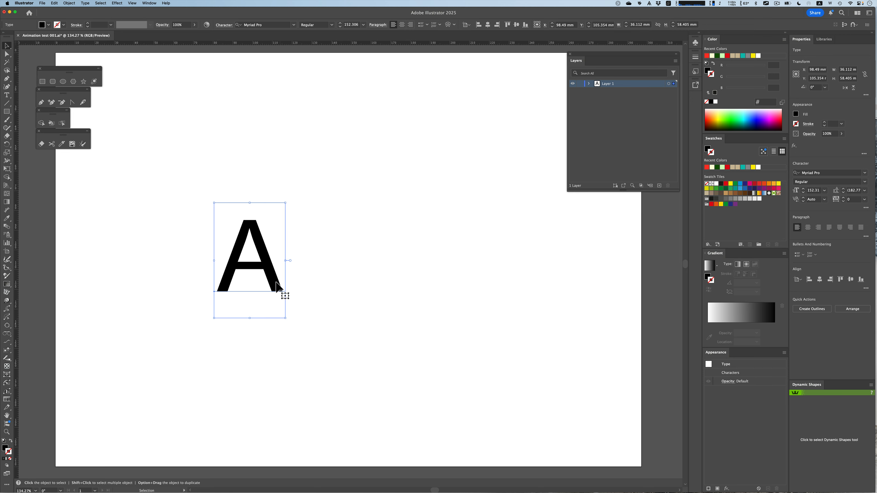
- Reposition the letter A, duplicate it into a row of four spaced about 42 mm apart, and activate the Type tool
drag(276, 283, 302, 246)
key(alt+shift+super+d)
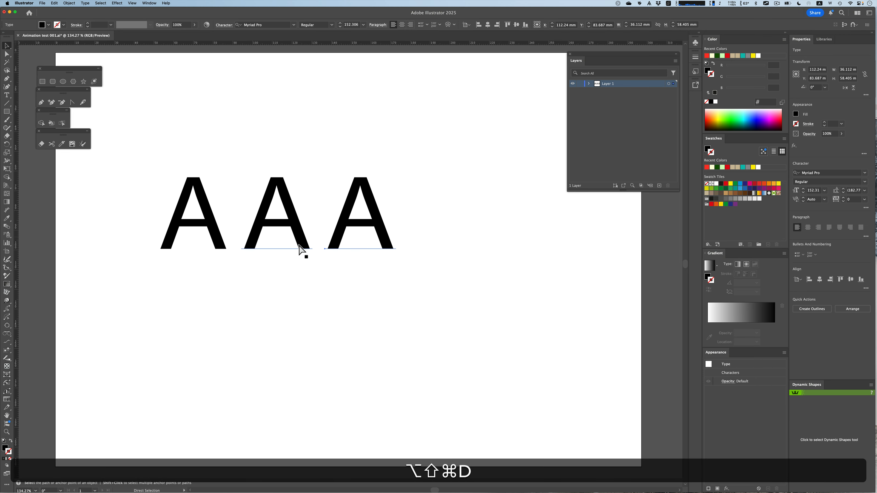
key(super+d)
key(v)
key(t)
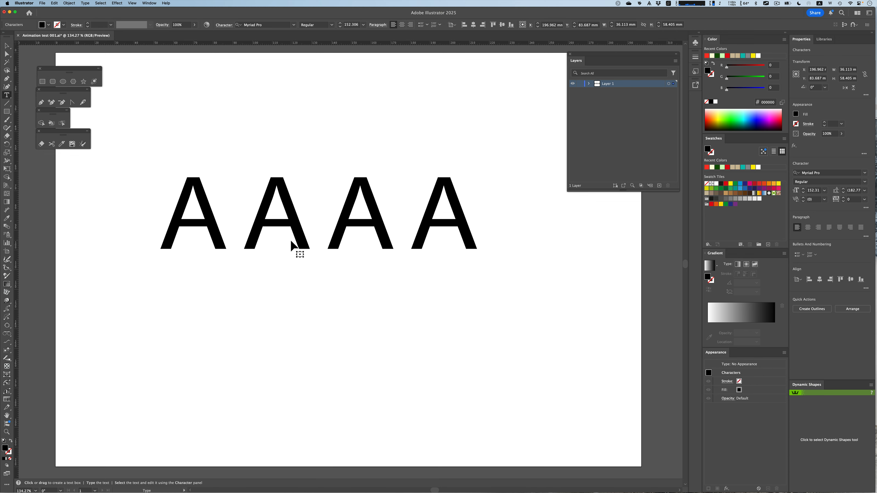
double_click(273, 234)
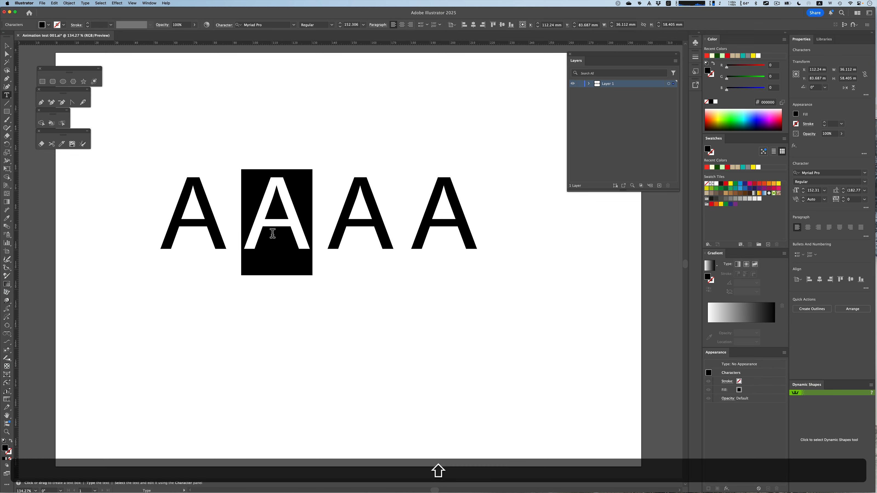
text(E)
double_click(347, 233)
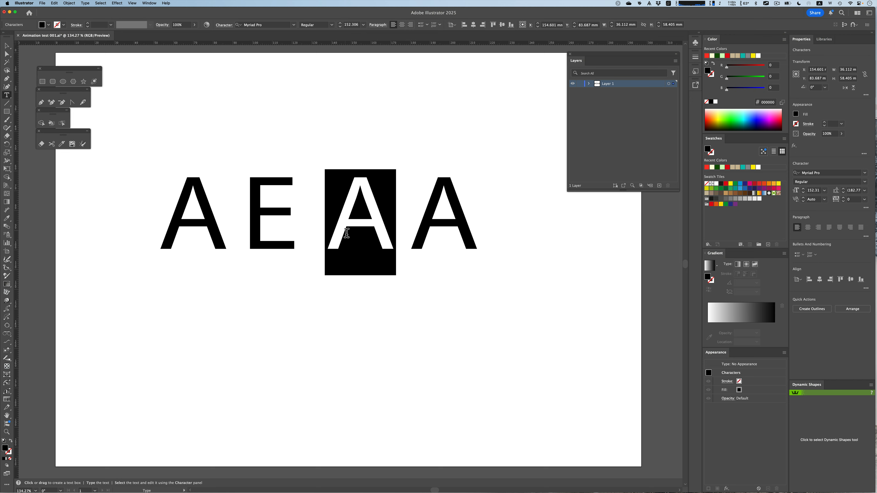
key(shift)
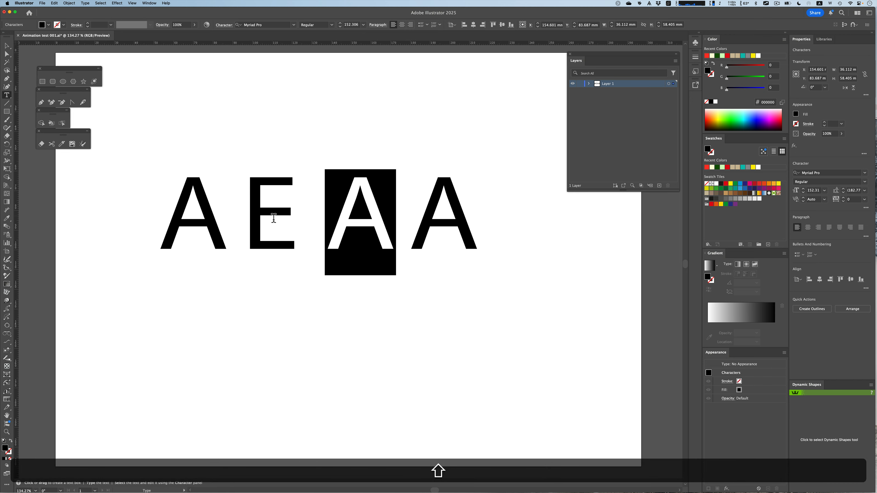
- Change the second, third and fourth letters in the row to L, E and X
double_click(254, 218)
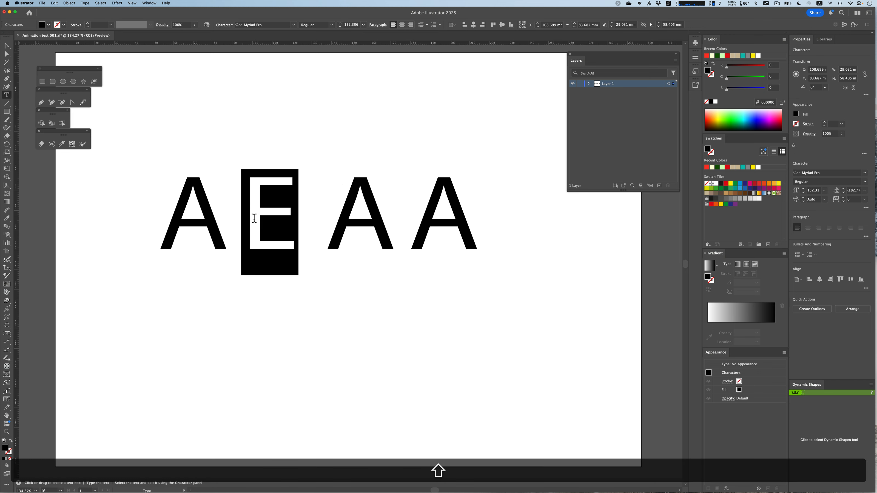
text(L)
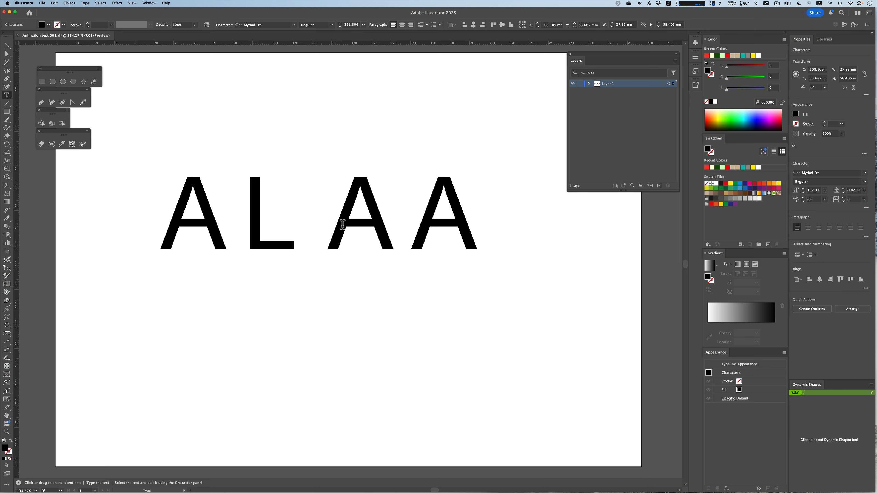
double_click(343, 225)
text(E)
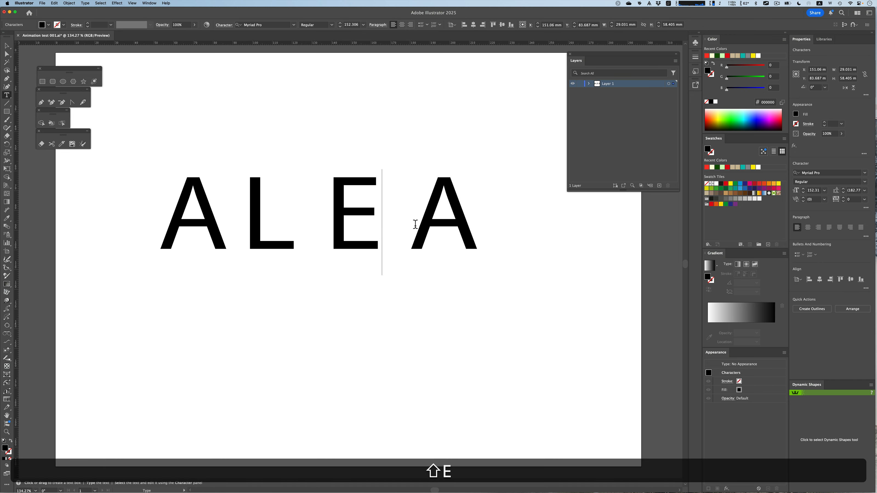
double_click(426, 223)
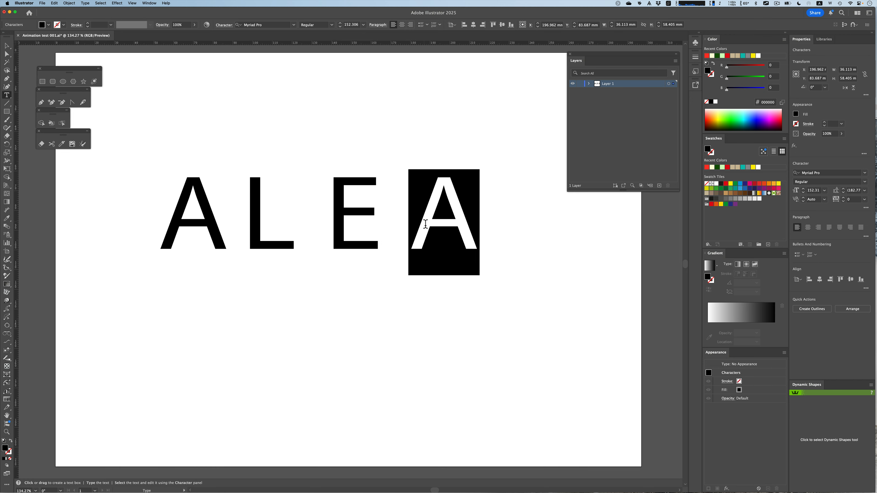
text(X)
key(Escape)
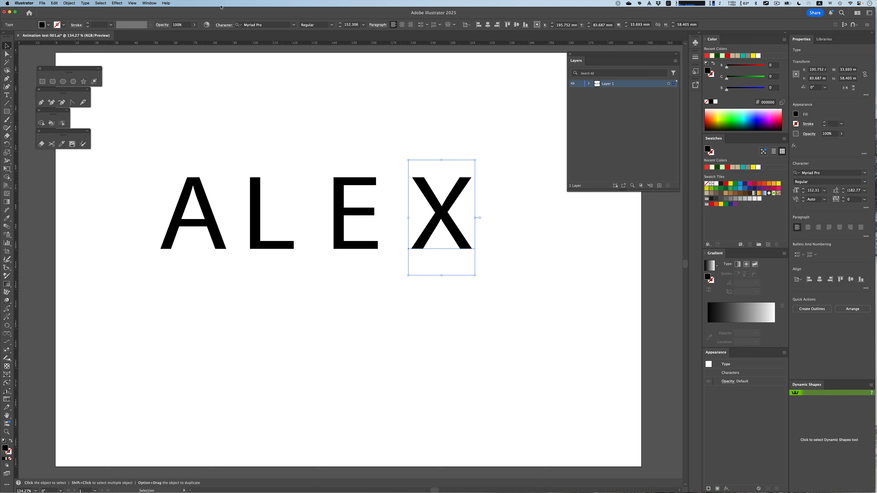
click(145, 3)
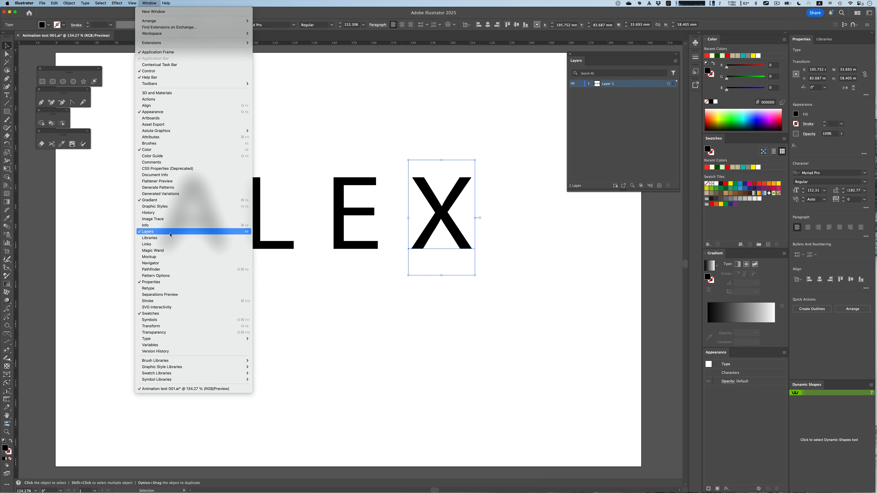
click(507, 250)
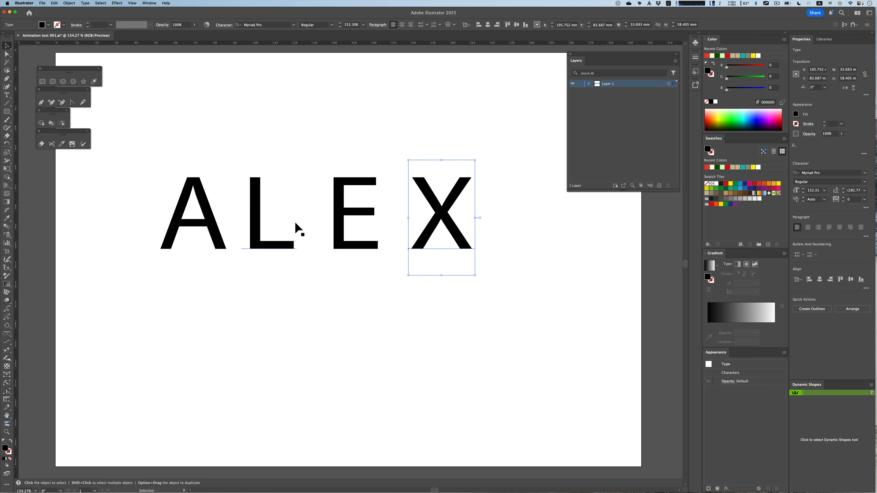
- Add three new layers above Layer 1
click(660, 185)
click(659, 185)
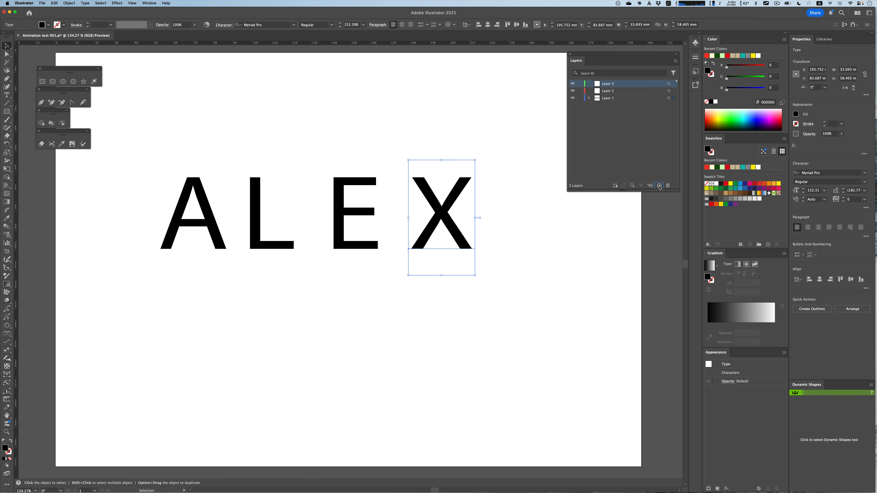
click(659, 186)
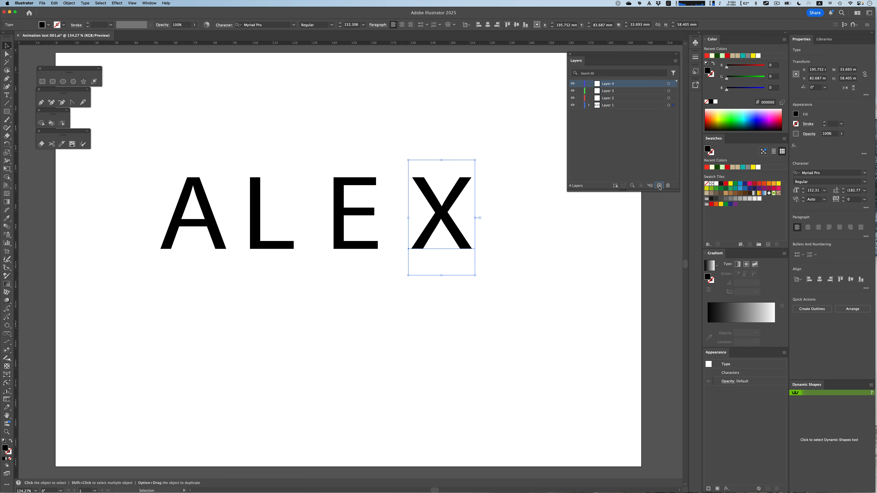
- Move the X, E and L text objects out of Layer 1 into Layers 4, 3 and 2, and expand those layers
click(589, 106)
drag(613, 130, 614, 86)
click(589, 84)
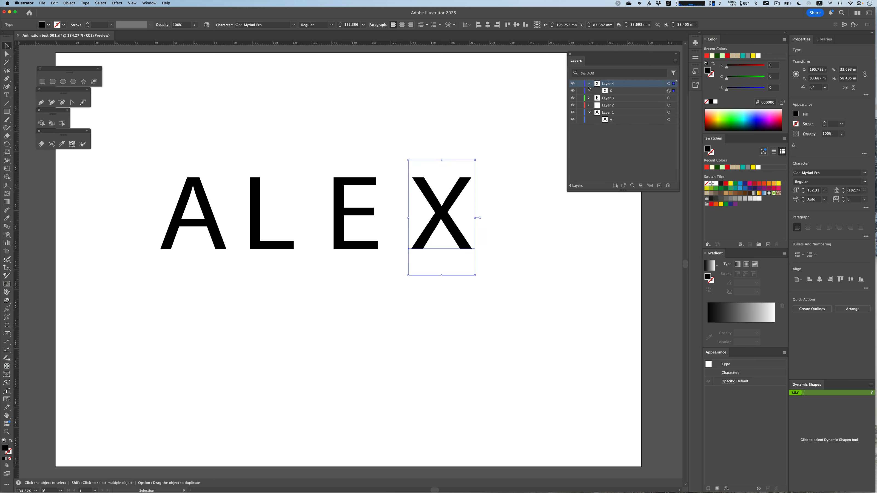
click(589, 98)
click(589, 112)
- Rename Layers 1 to 4 as A, L, E and X to match their letters, and save the document
double_click(610, 128)
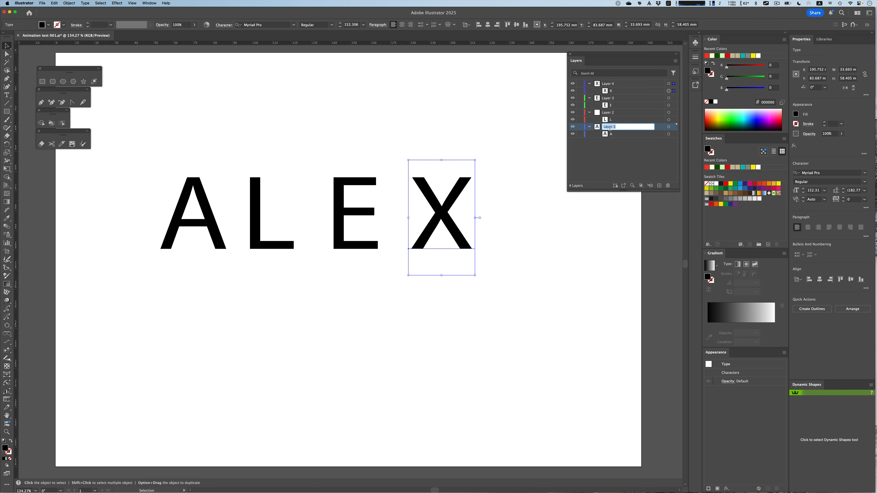
text(A)
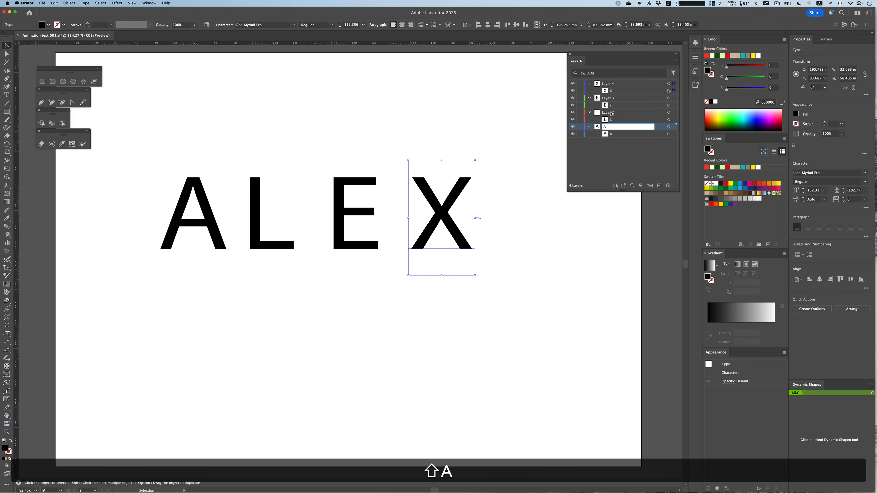
double_click(610, 112)
text(L)
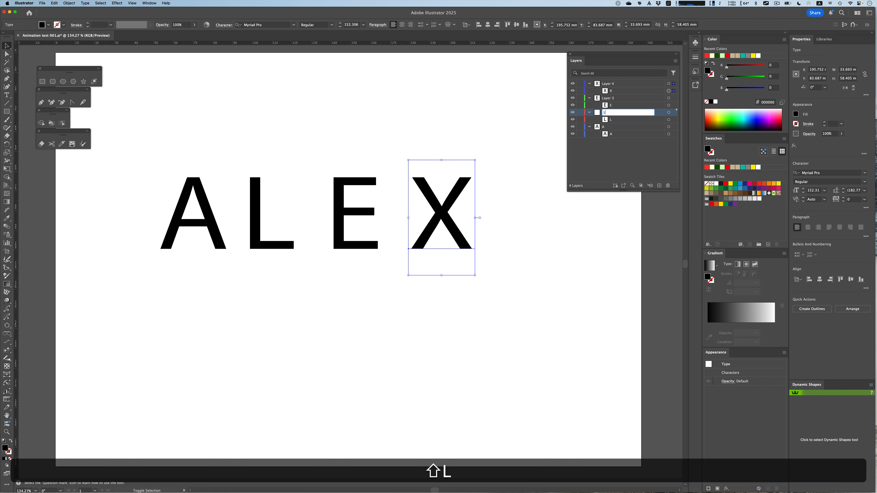
key(Return)
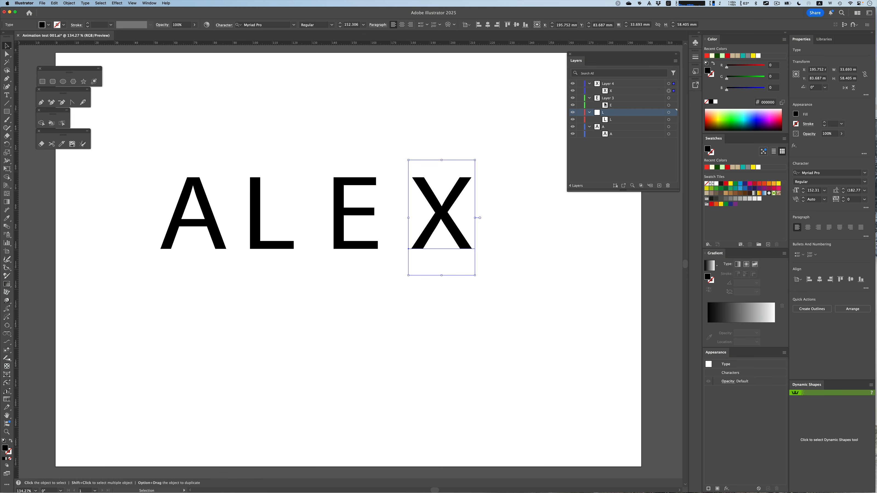
double_click(609, 99)
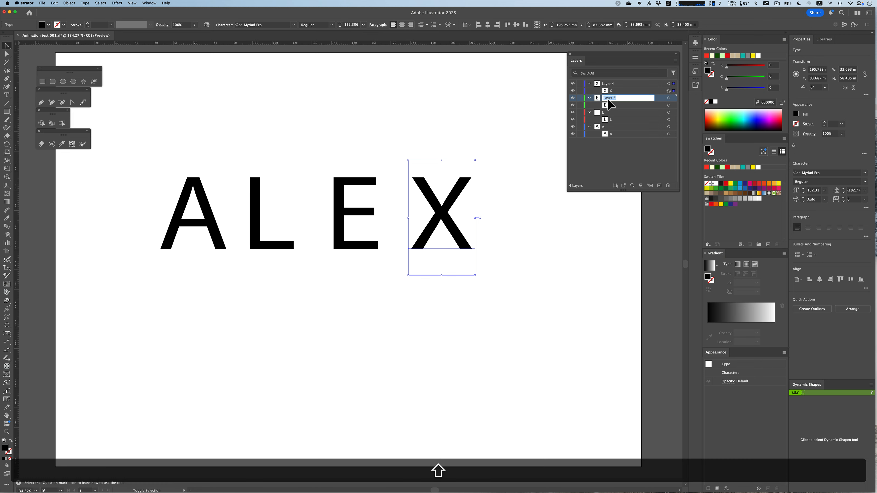
text(E)
click(610, 86)
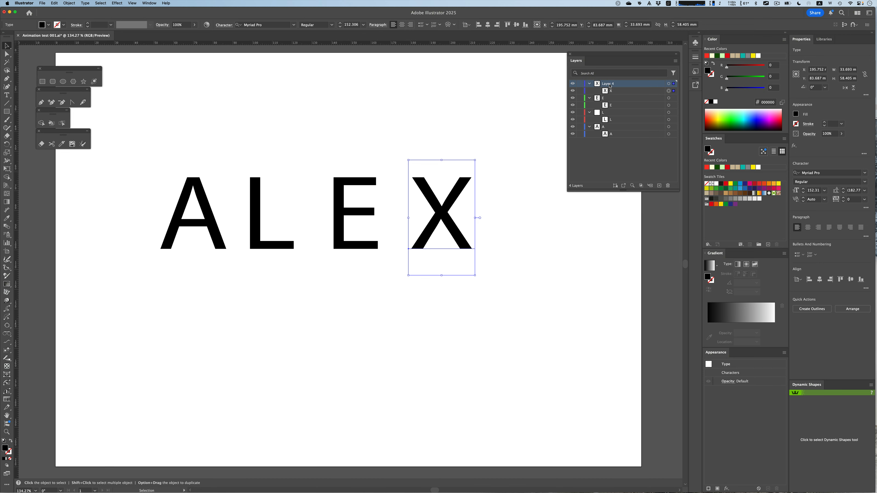
double_click(611, 85)
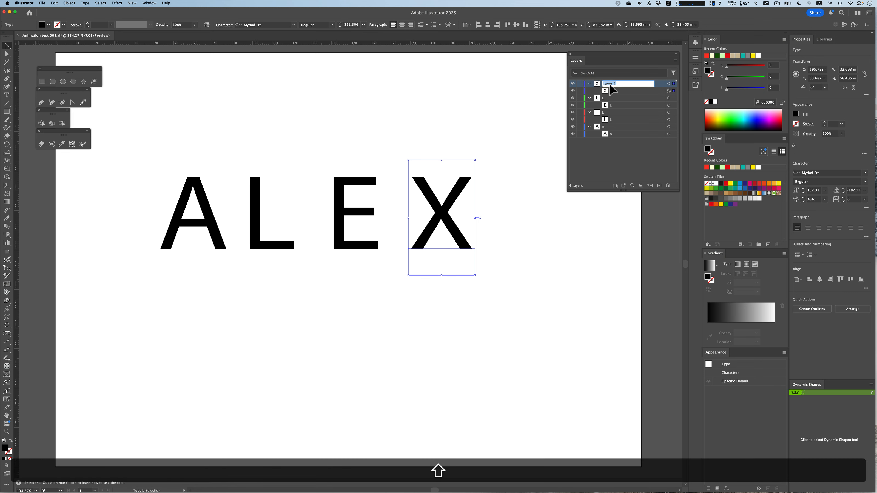
text(X)
click(608, 153)
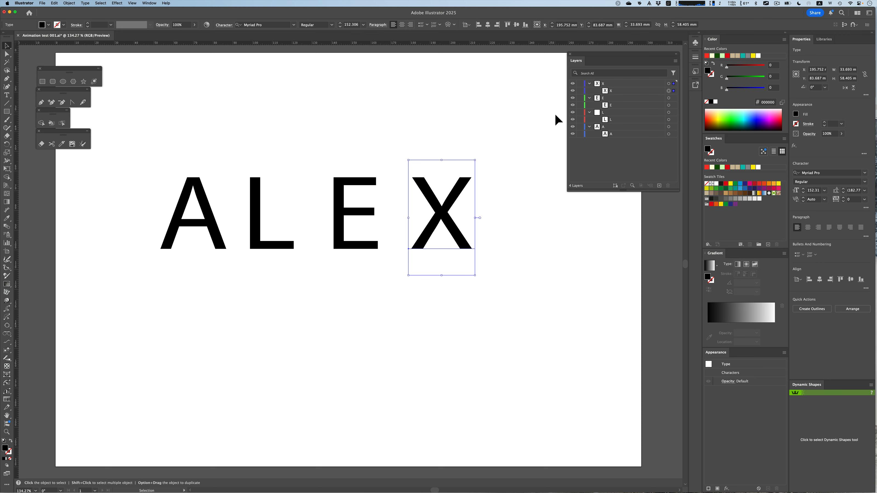
key(super+s)
- Export the document to the Desktop in Photoshop (psd) format under the file name Animation test 001
click(43, 3)
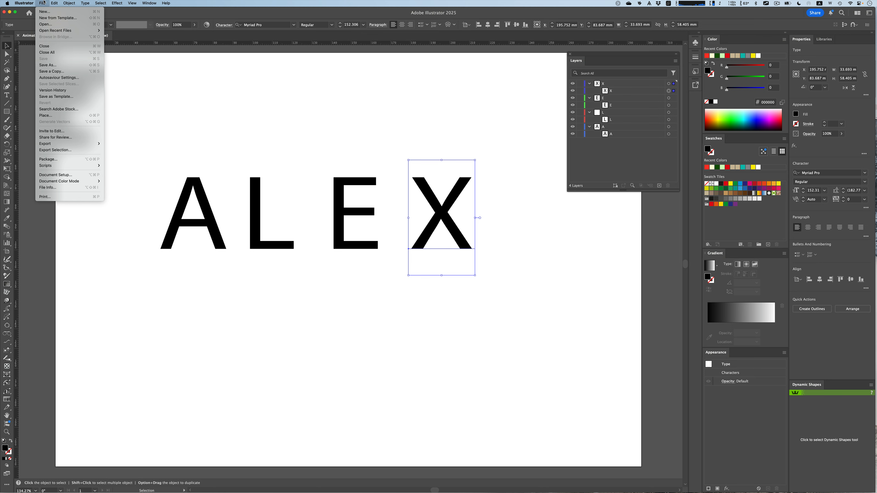
mouse_move(80, 143)
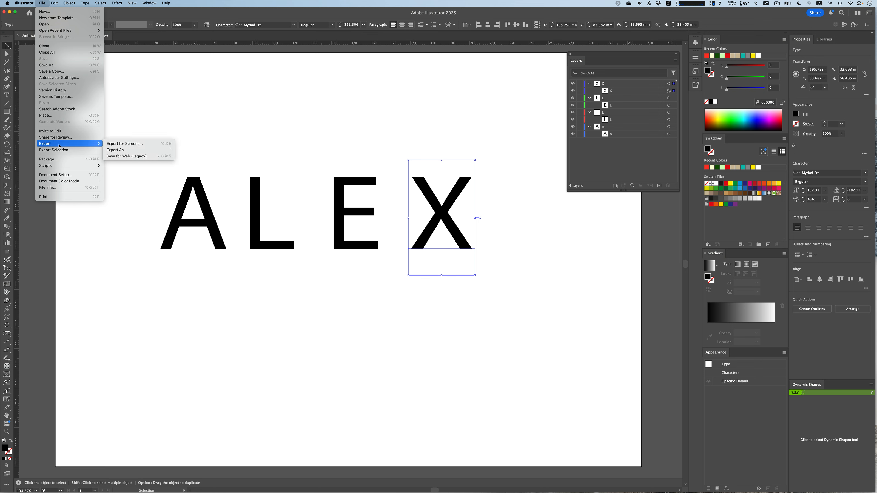
click(137, 150)
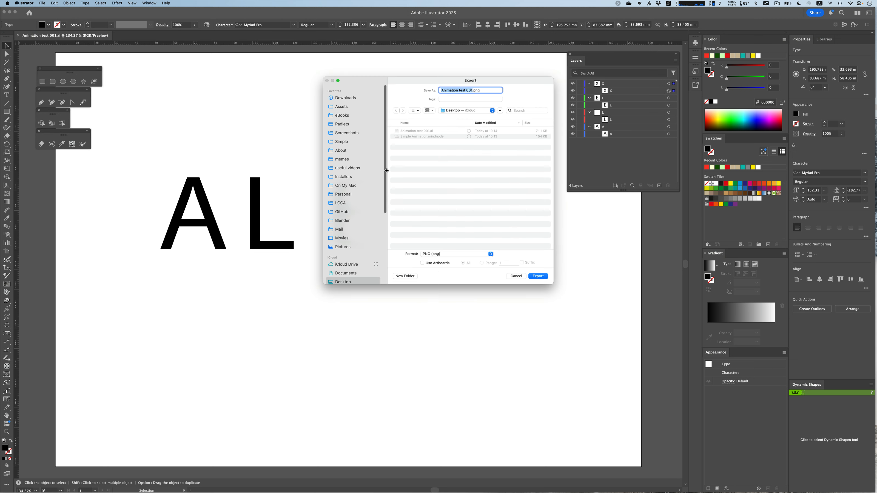
drag(386, 170, 319, 172)
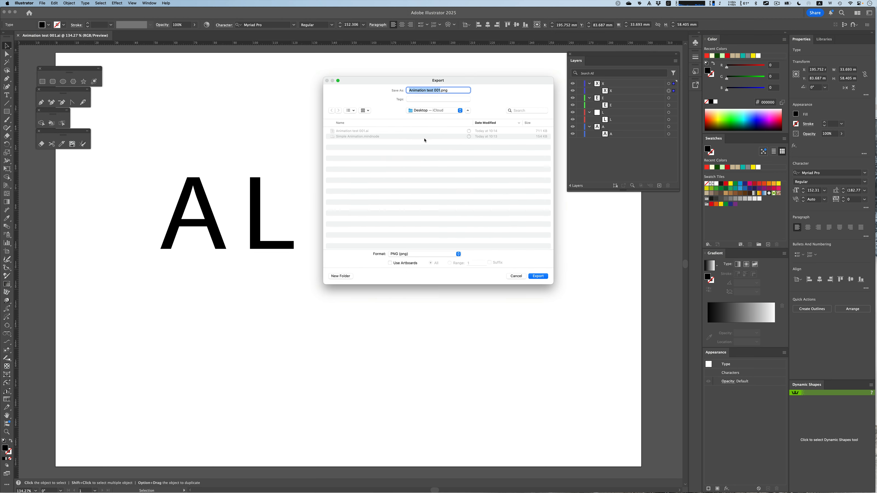
click(417, 254)
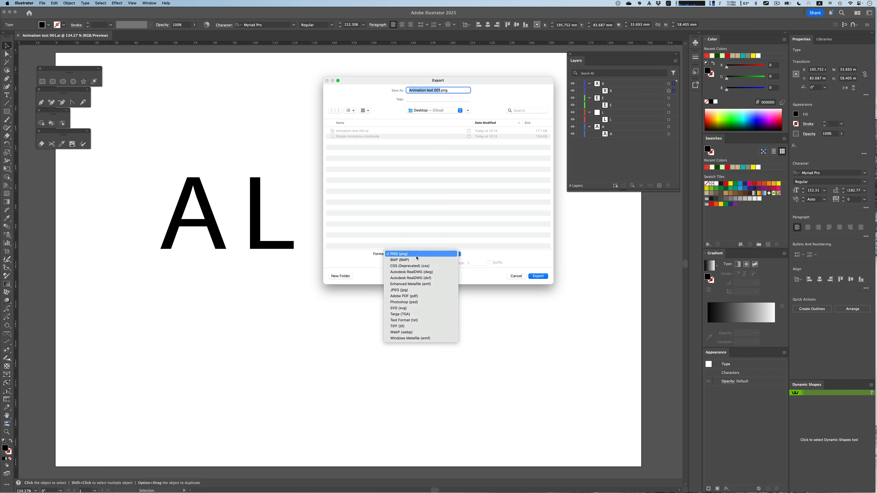
click(420, 302)
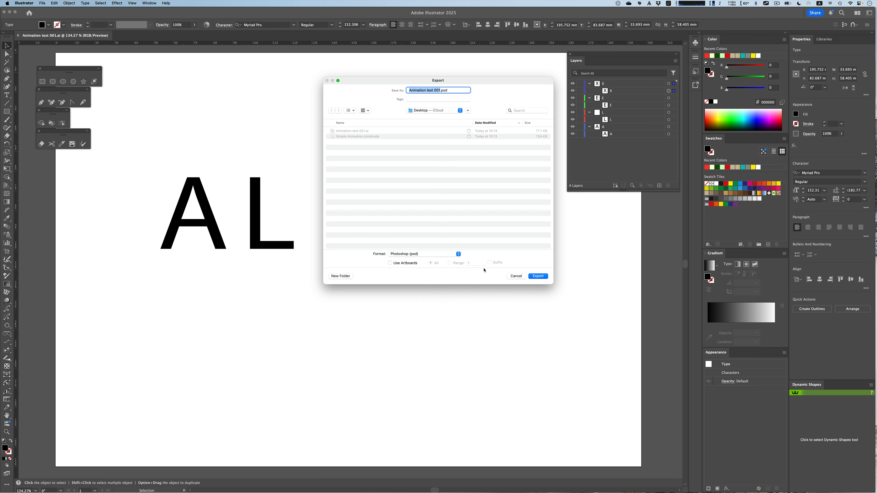
click(537, 276)
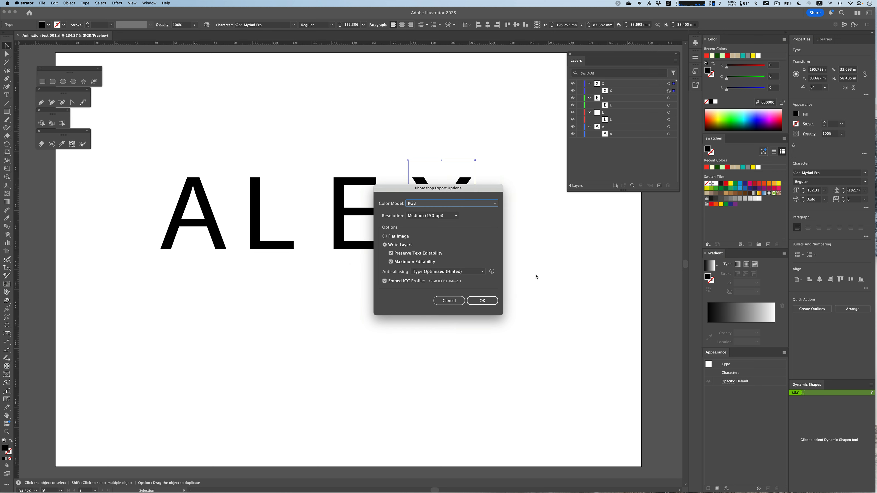
- Finish the Photoshop export with the RGB color model, High (300 ppi) resolution, and Write Layers with text editability preserved
click(425, 206)
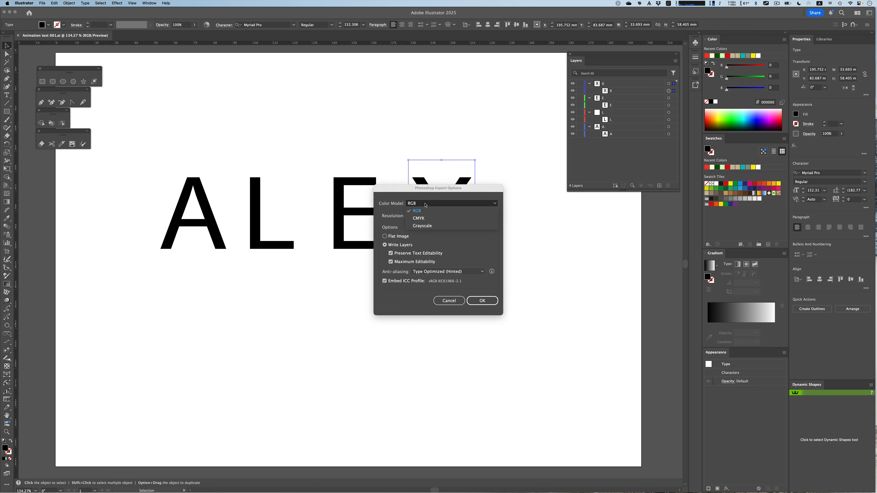
click(390, 204)
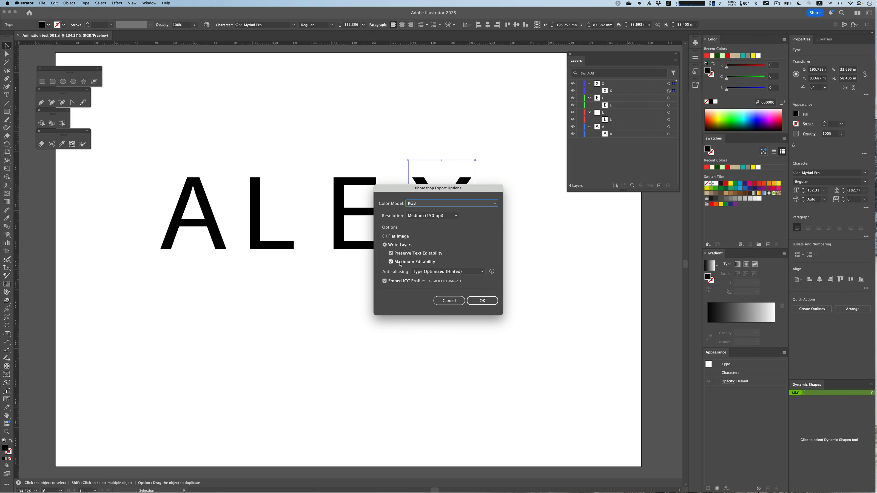
click(434, 216)
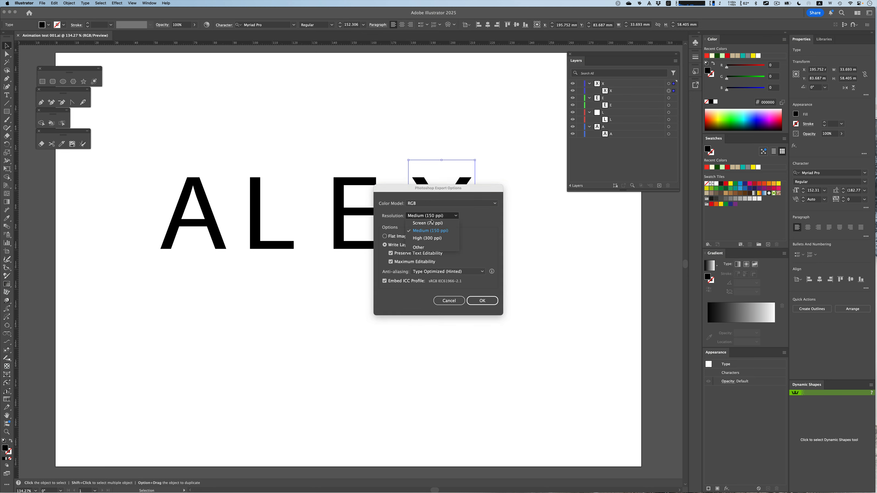
click(430, 239)
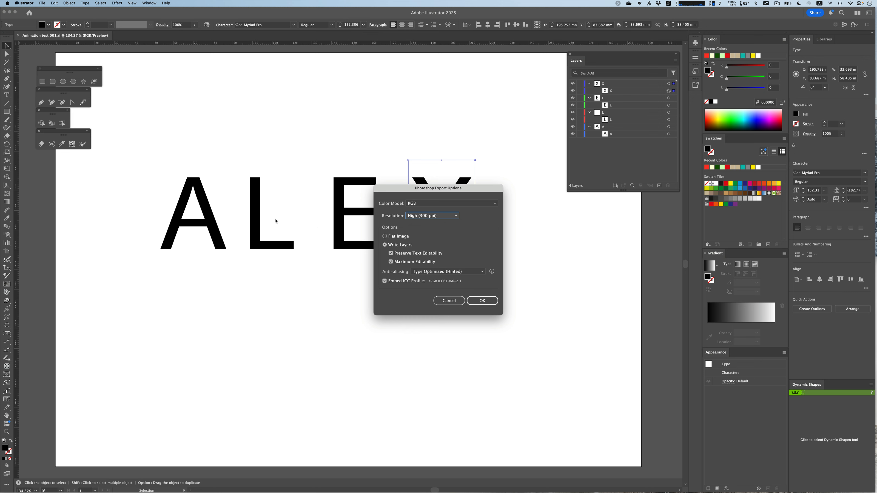
click(478, 301)
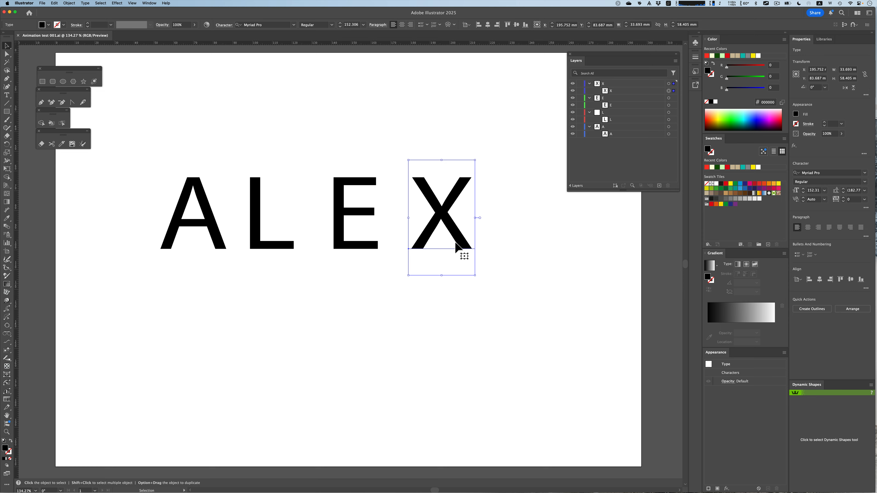
- Hide the open application windows and open the exported Animation test 001.psd from the desktop in Photoshop
key(super)
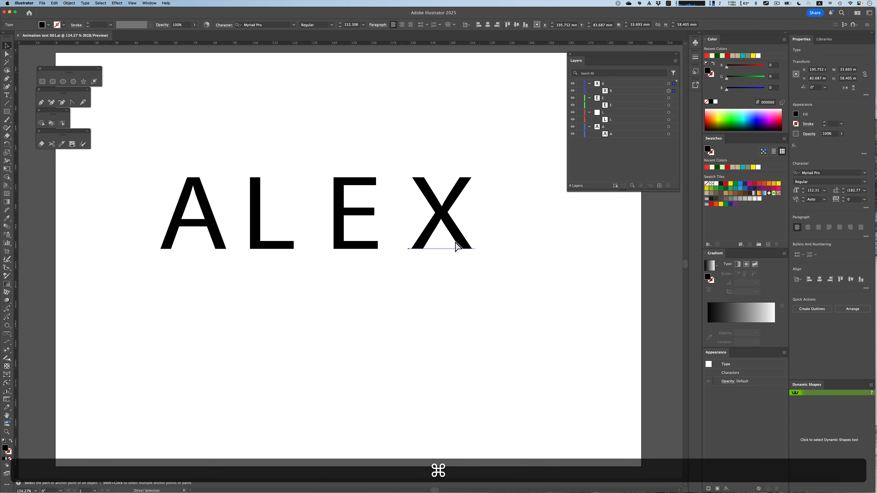
key(super+h)
key(super+h)
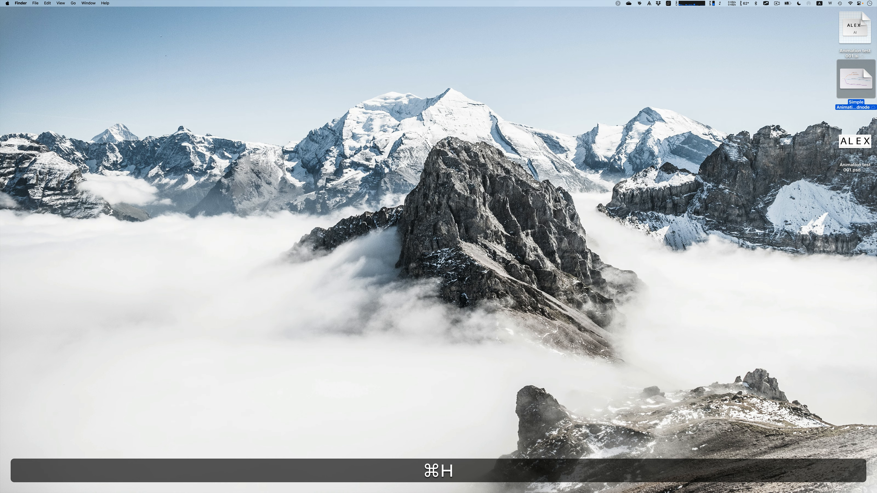
click(854, 142)
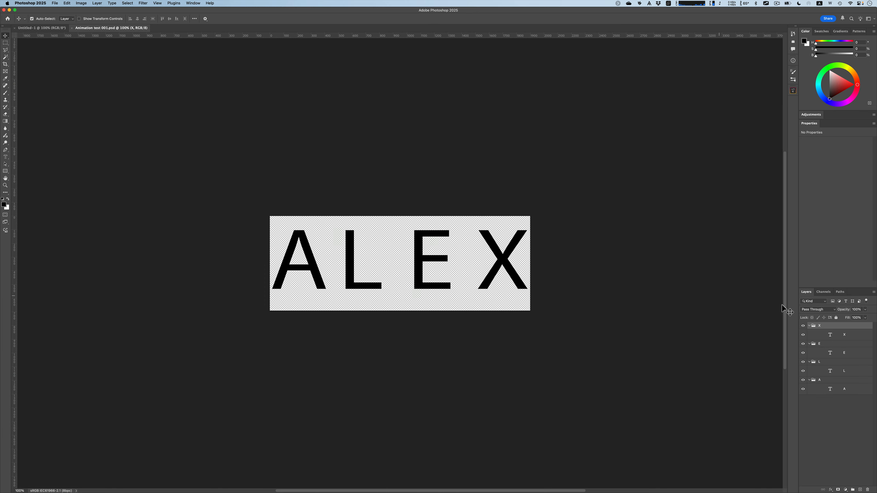
- Make more room for the layer list and examine the X, E, L and A groups with their text layers
click(808, 124)
click(816, 175)
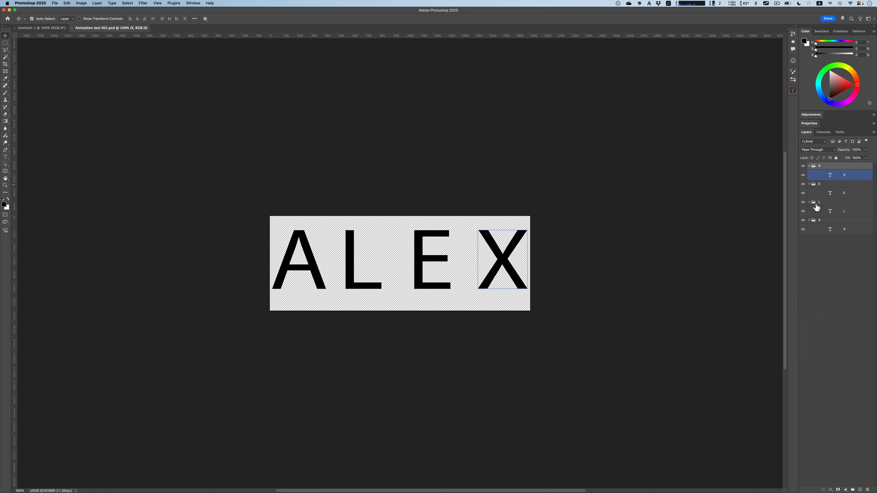
click(831, 231)
click(826, 221)
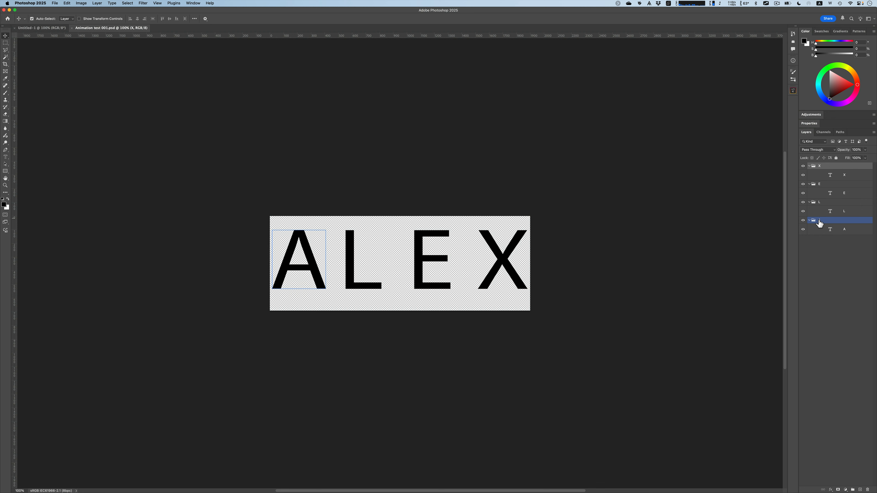
click(834, 231)
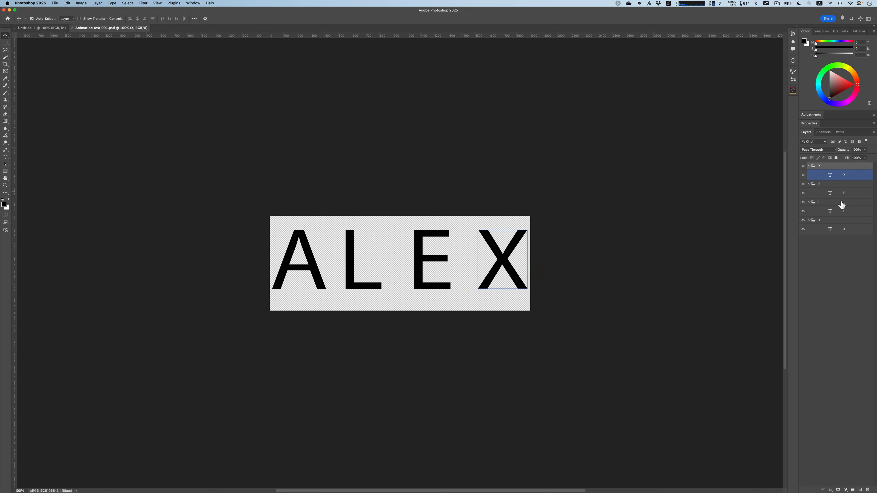
click(848, 186)
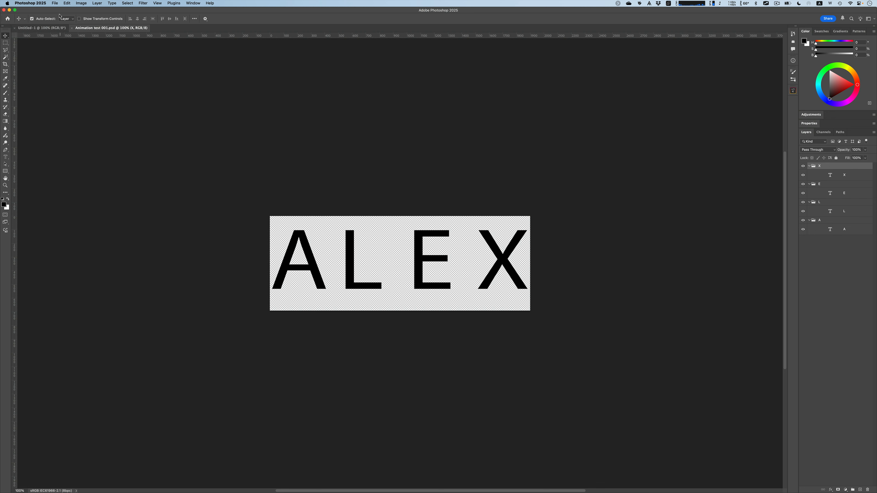
- Open the Transparency & Gamut preferences, move the dialog off the artwork, and try a transparency grid size of None
click(40, 3)
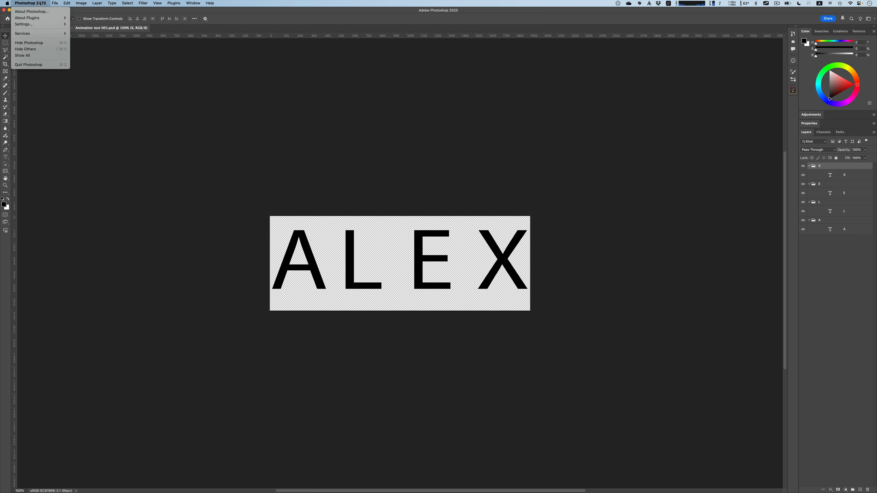
mouse_move(38, 24)
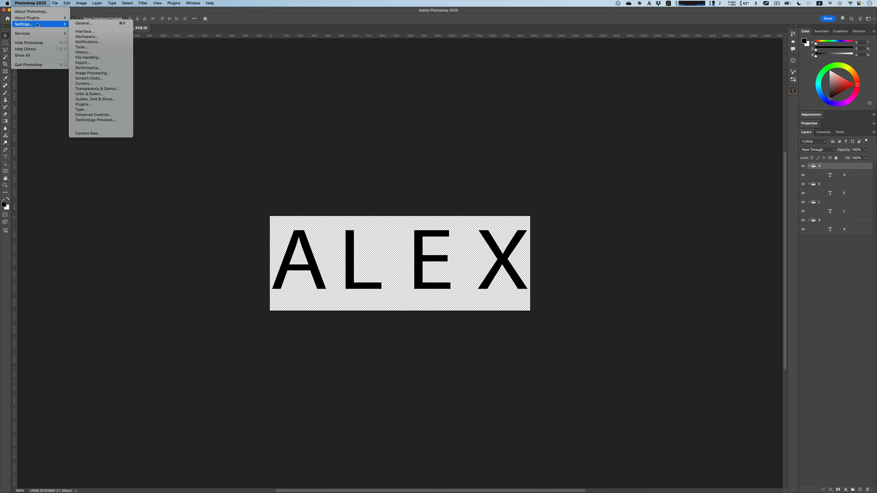
click(117, 90)
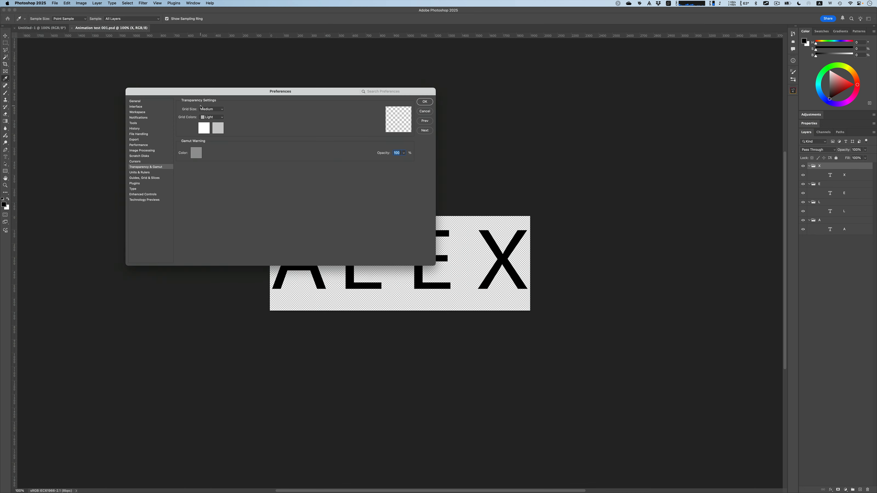
drag(205, 94, 560, 91)
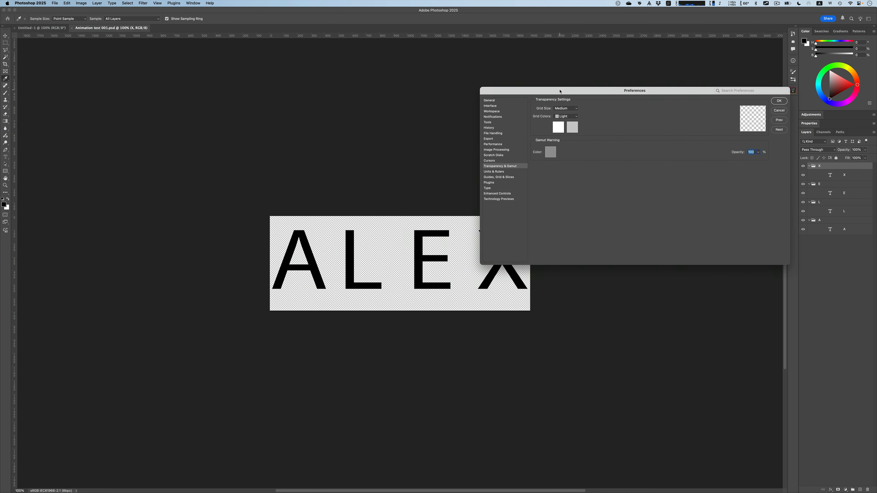
click(570, 109)
click(569, 96)
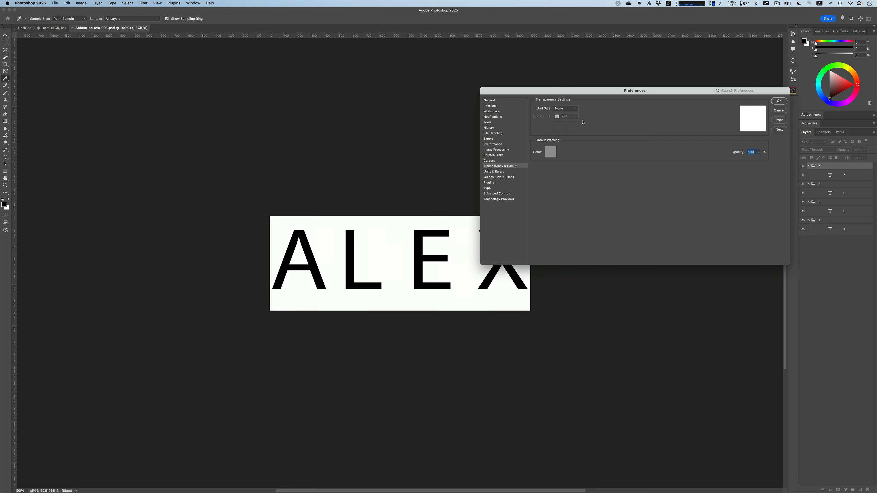
- Try the Small transparency grid size, return it to Medium, accept the preferences and activate the Move tool
click(570, 111)
click(568, 114)
click(572, 109)
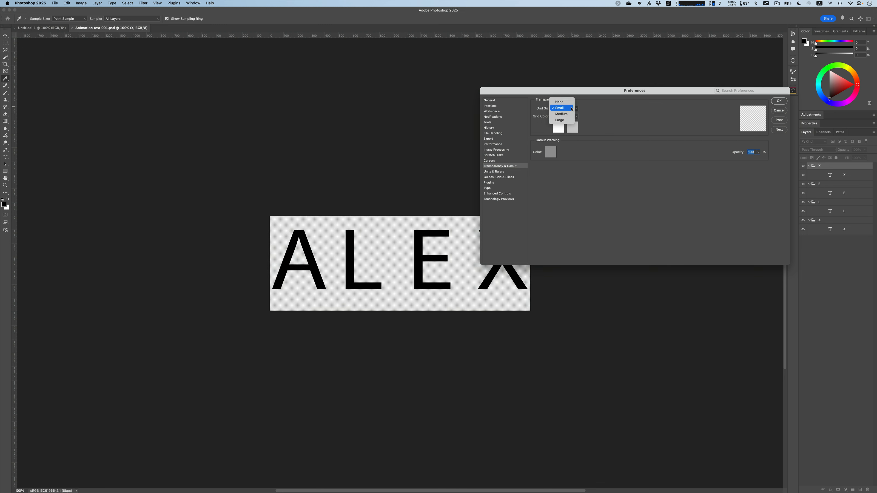
click(571, 115)
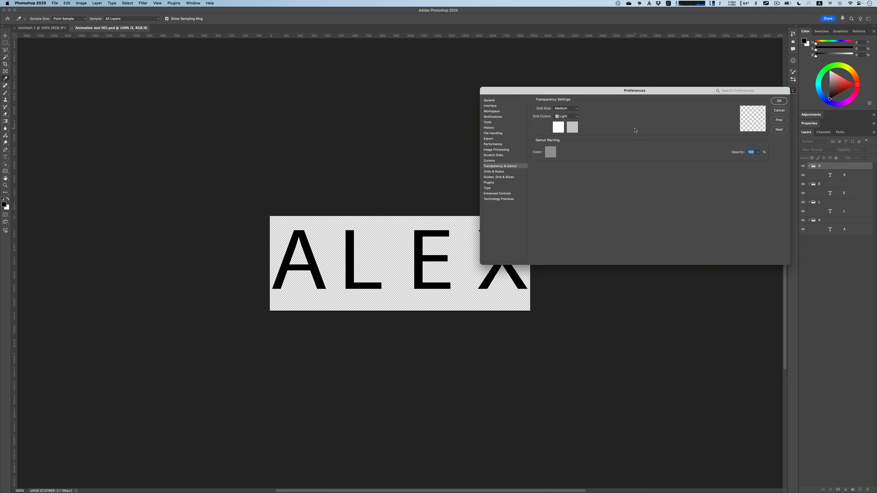
click(778, 102)
key(v)
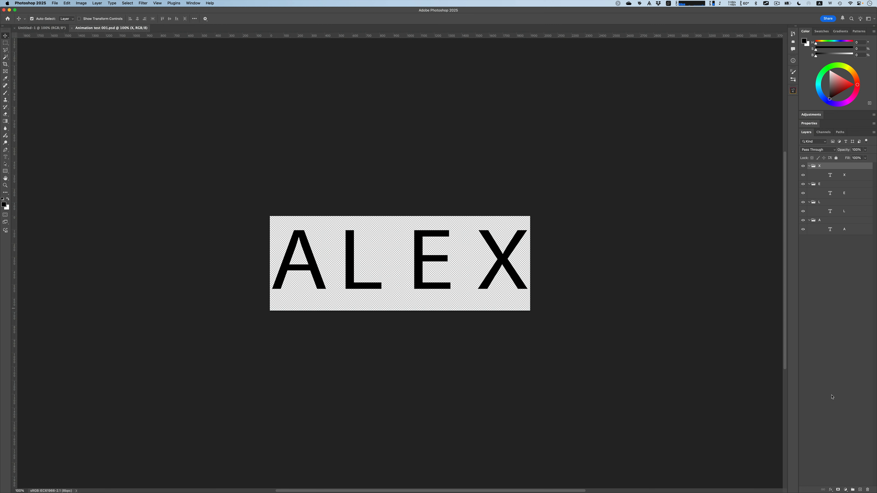
- Add a Solid Color fill layer in a light salmon-pink
click(850, 490)
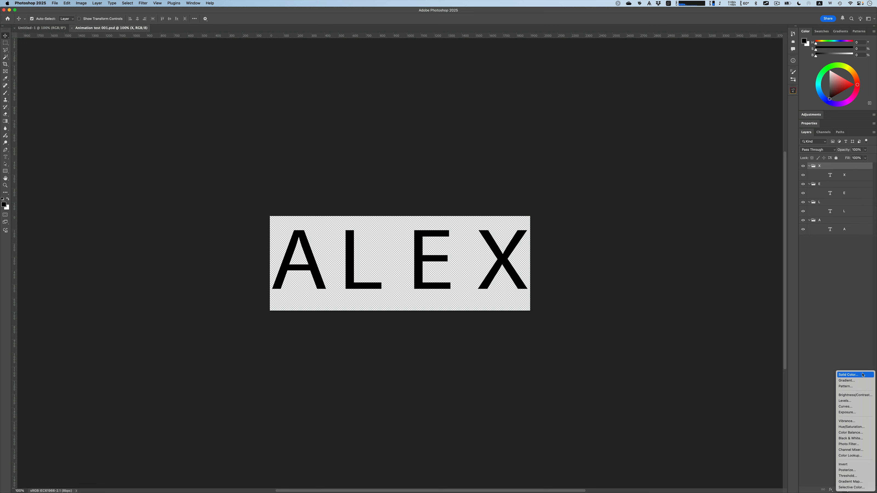
click(862, 375)
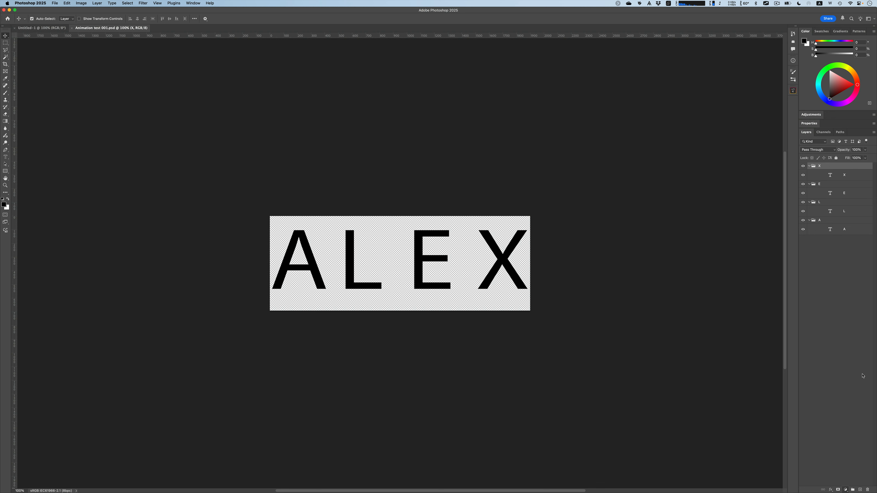
click(523, 312)
drag(523, 312, 512, 306)
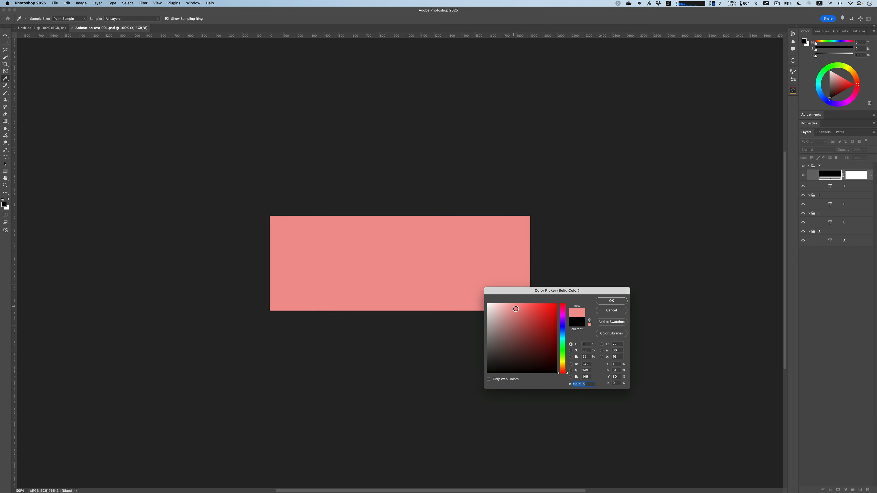
click(610, 301)
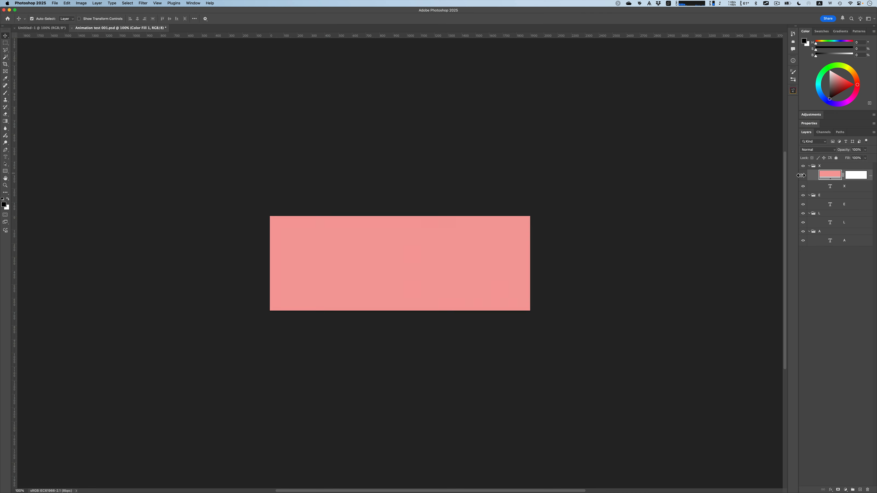
- Widen the layer list and move the pink fill layer to the bottom of the stack, below the A text layer
drag(798, 173, 771, 173)
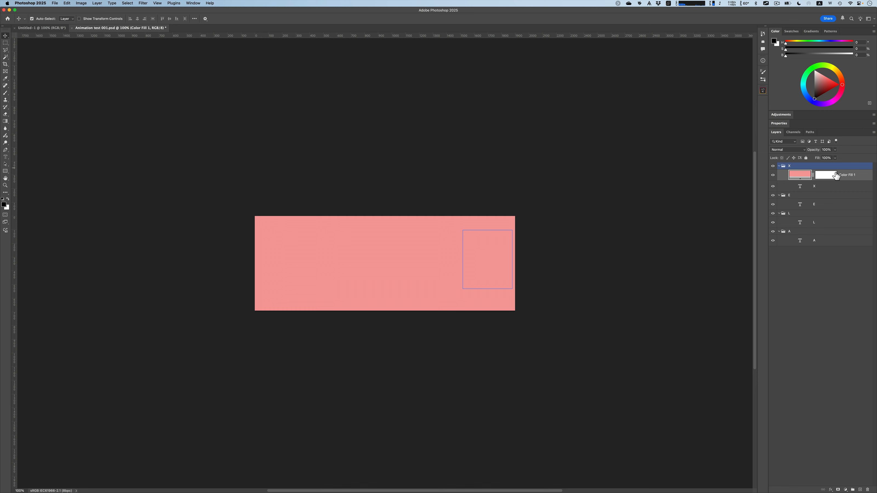
drag(849, 177, 841, 243)
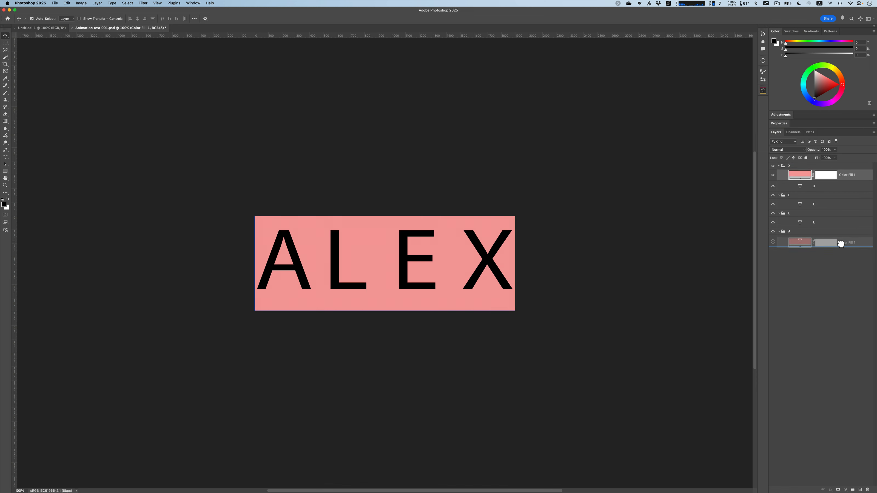
click(837, 230)
super+click(837, 229)
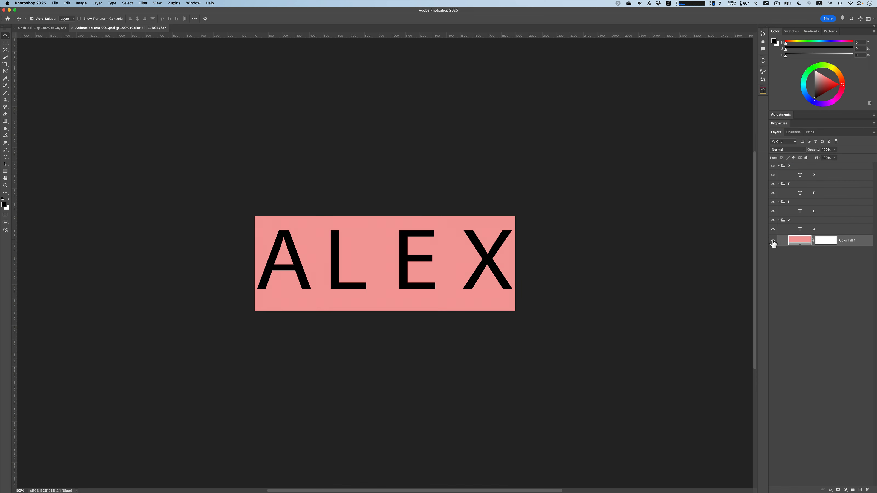
- Toggle the pink fill layer's visibility to compare the background, leaving the layer hidden
click(773, 241)
click(773, 242)
click(773, 241)
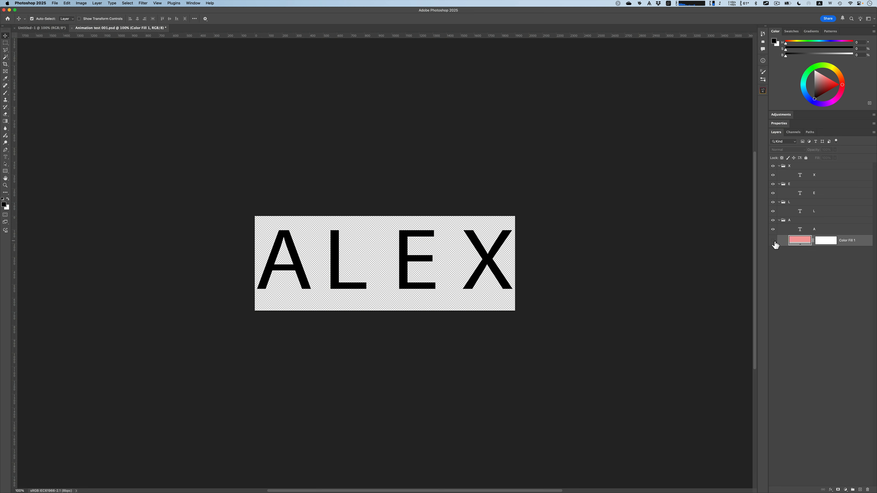
- Show the color fill layer again, change its color to a light blue with hue 202°, and save the document
click(773, 242)
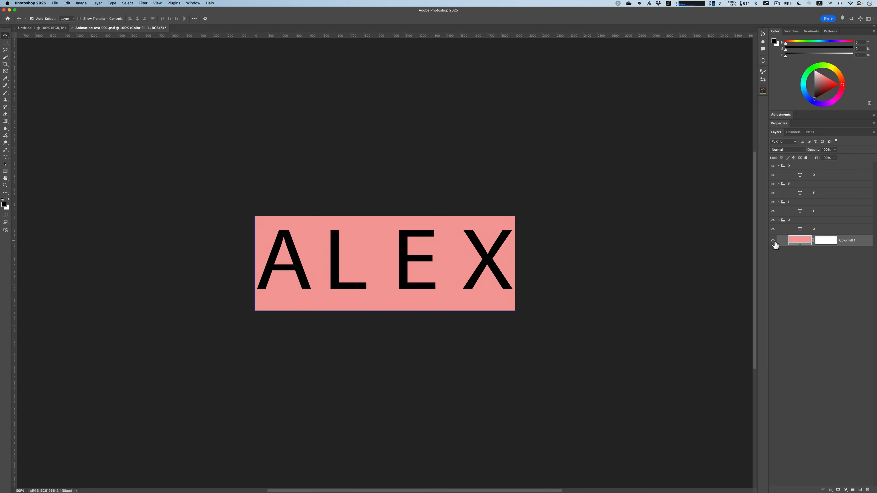
double_click(800, 241)
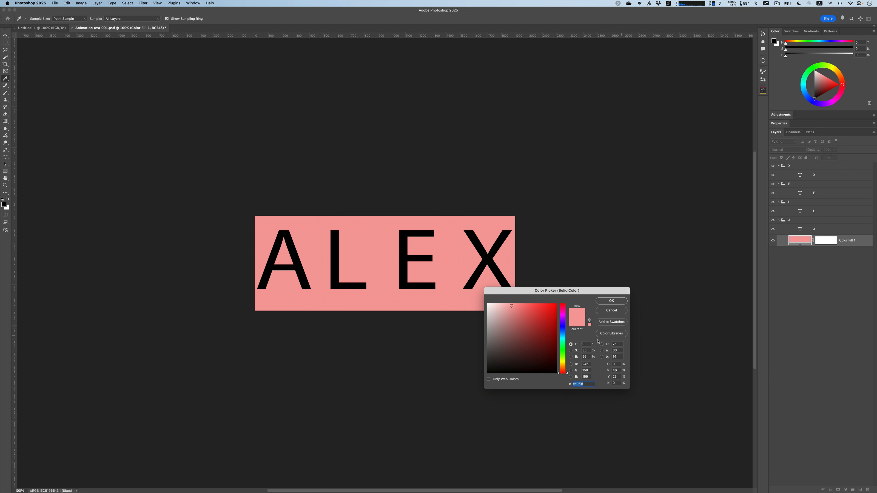
click(561, 335)
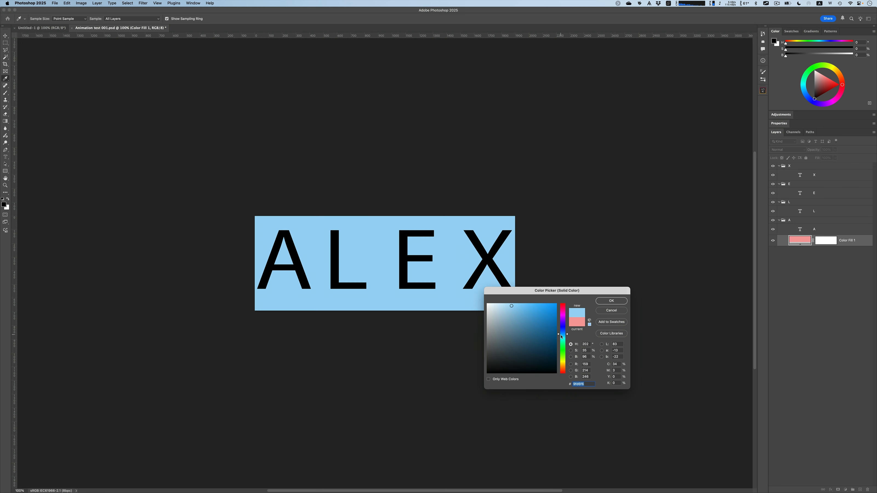
click(610, 301)
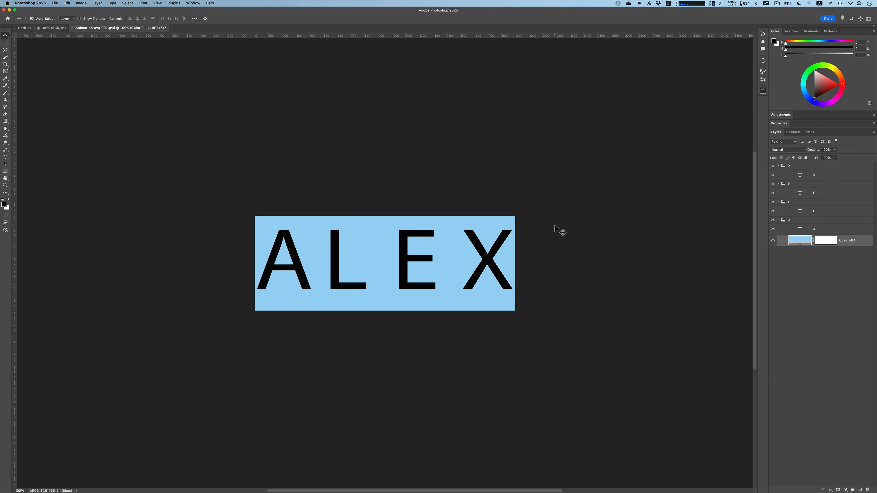
key(super+s)
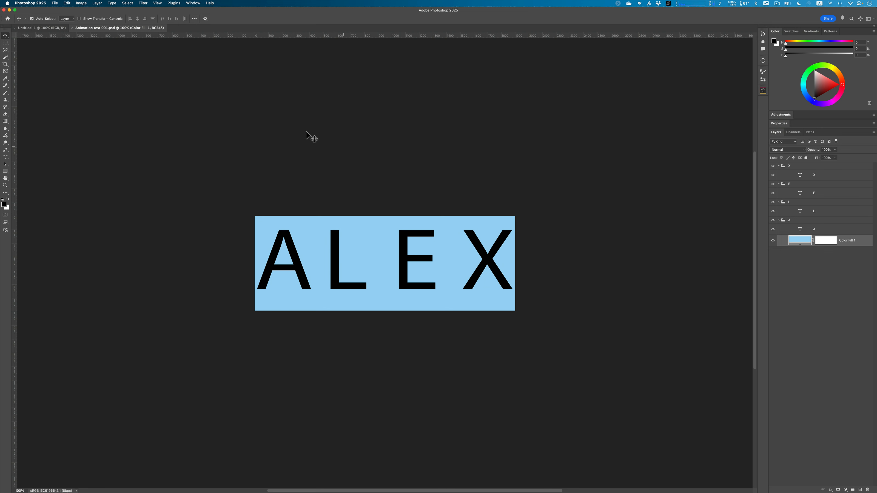
- Display the timeline, float it over the upper canvas area and widen it across the document
click(196, 3)
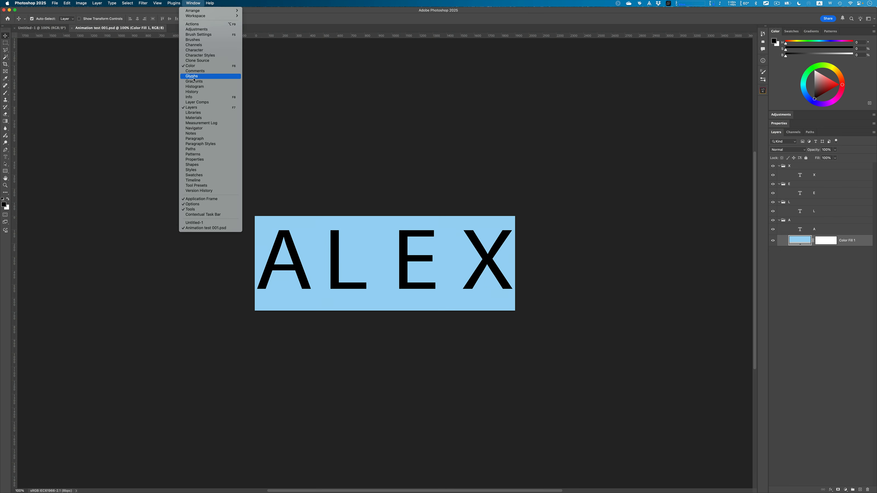
click(213, 181)
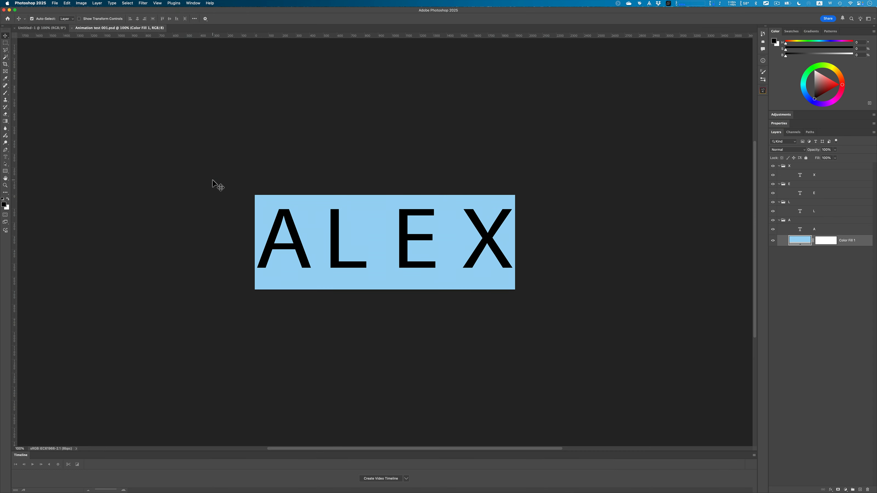
drag(22, 457, 28, 53)
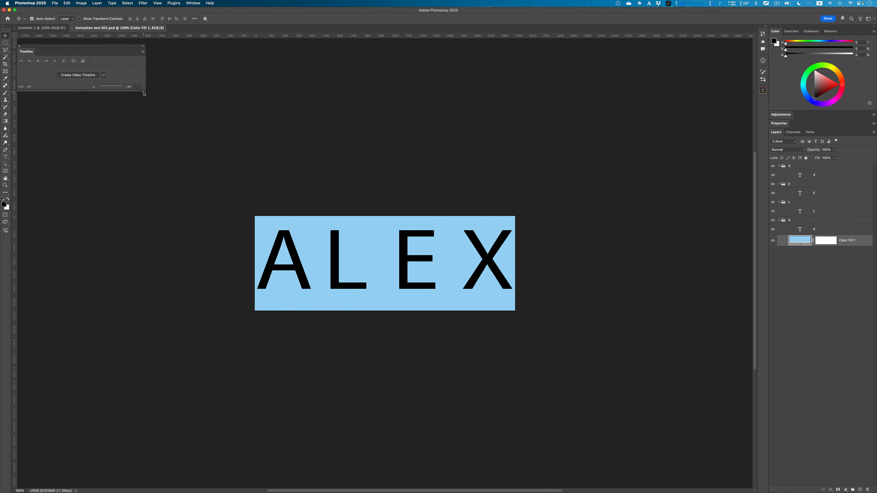
drag(155, 95, 733, 125)
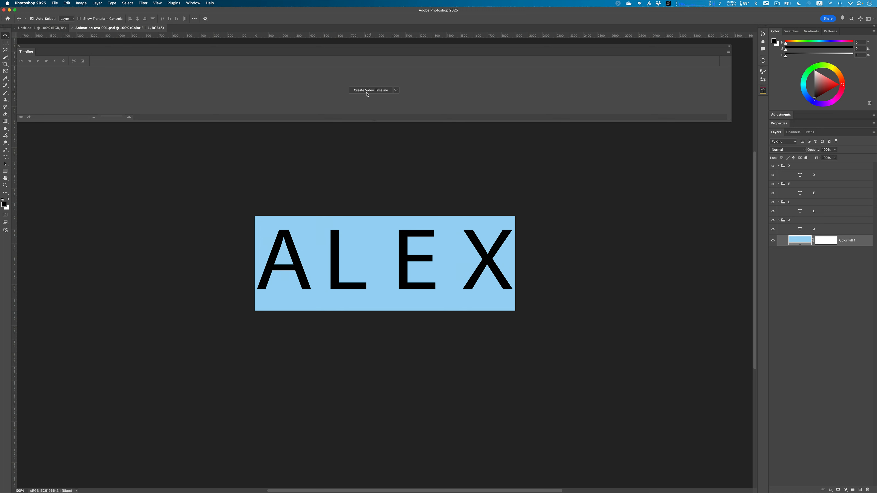
- Create a frame animation and duplicate the first frame three times to make four frames
click(396, 90)
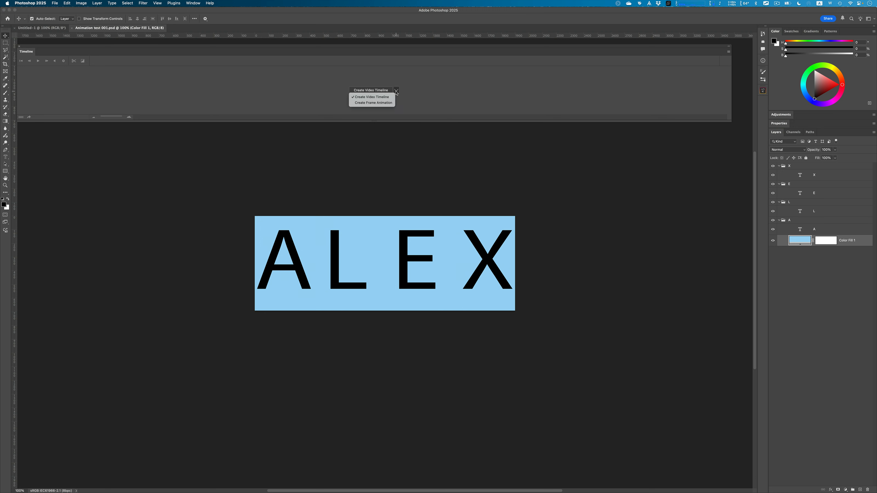
click(385, 103)
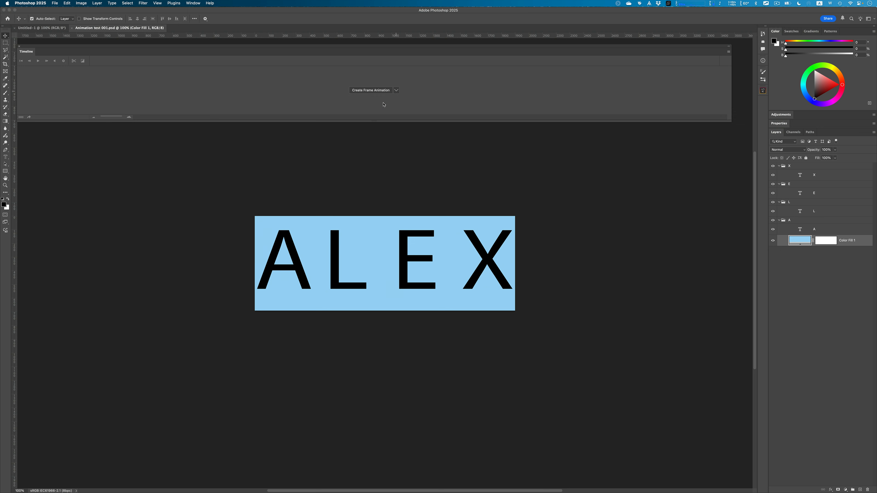
click(370, 90)
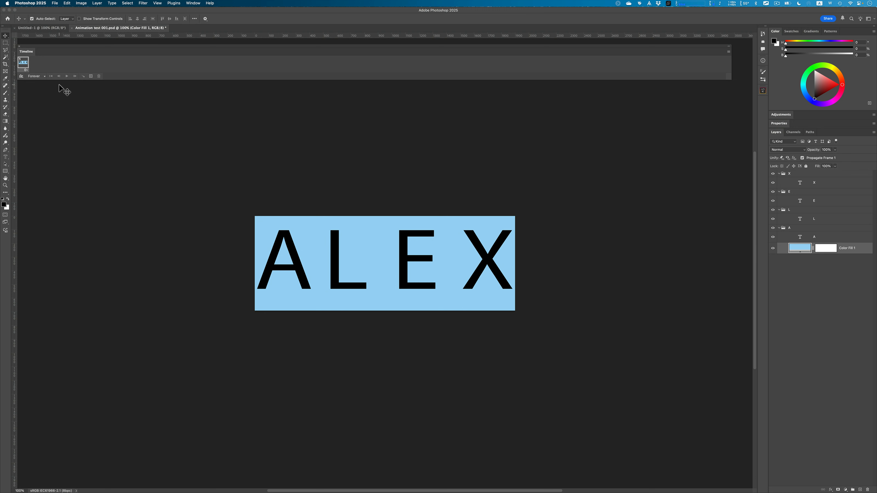
click(92, 77)
click(91, 77)
click(92, 77)
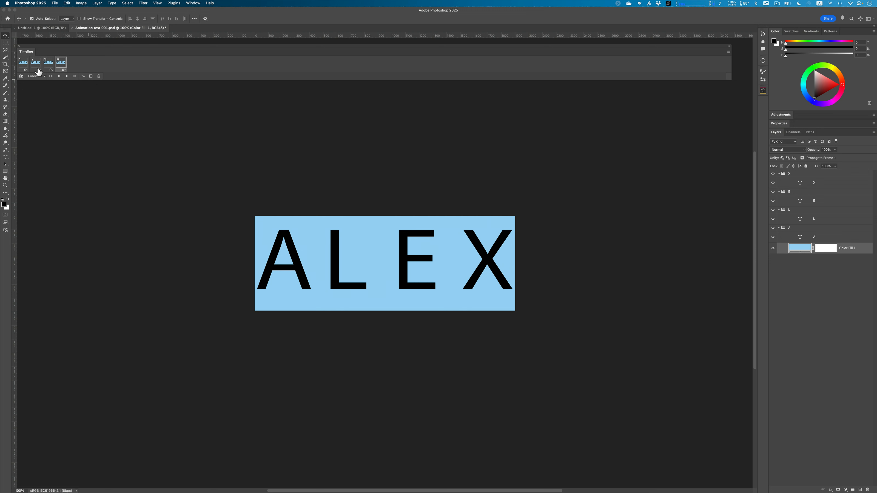
- In frame 1, hide the X, E and L groups and their text layers, keeping only A on the blue fill
click(24, 64)
click(773, 183)
click(774, 175)
drag(774, 176, 775, 223)
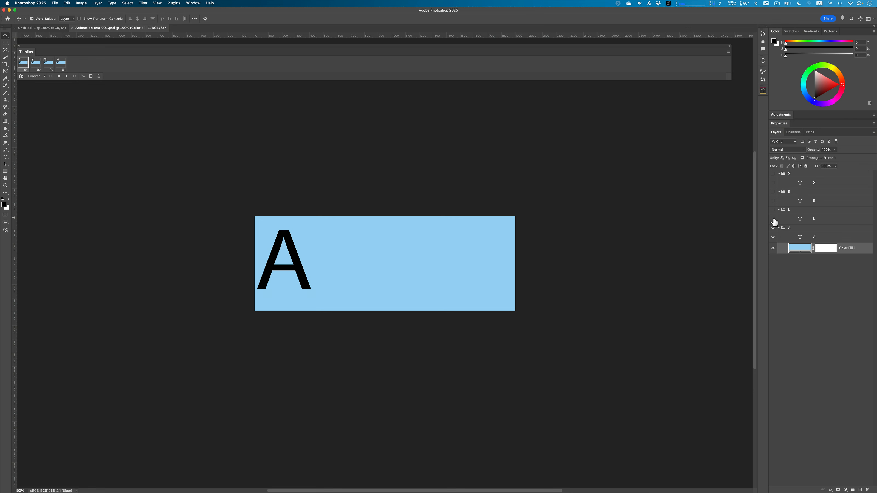
click(800, 243)
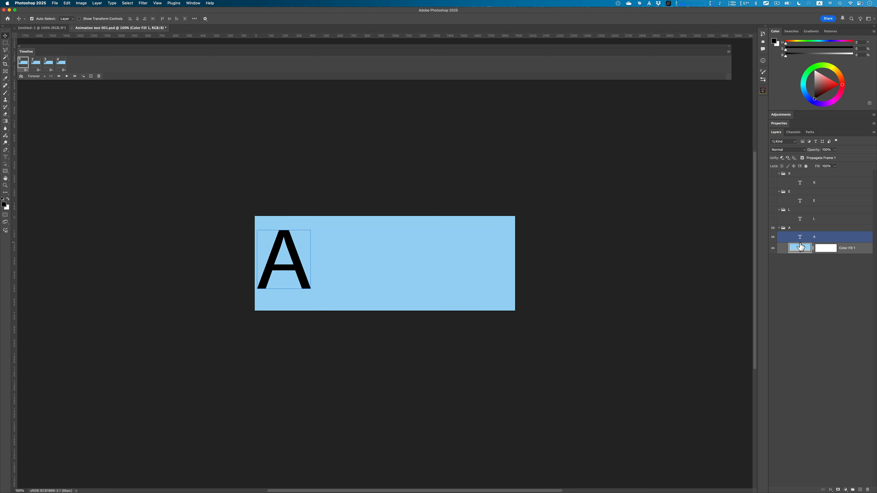
click(800, 246)
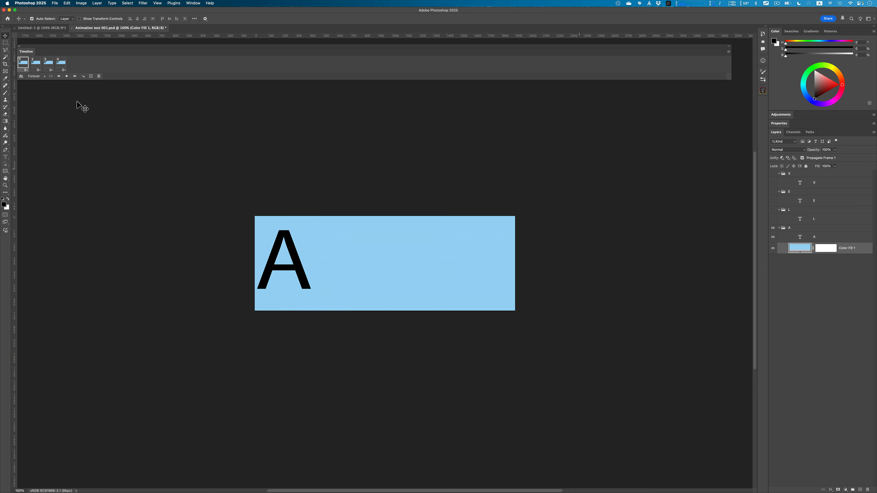
- In frame 2, hide the A text layer and show the L group and text on the blue fill
click(36, 66)
drag(773, 230, 775, 257)
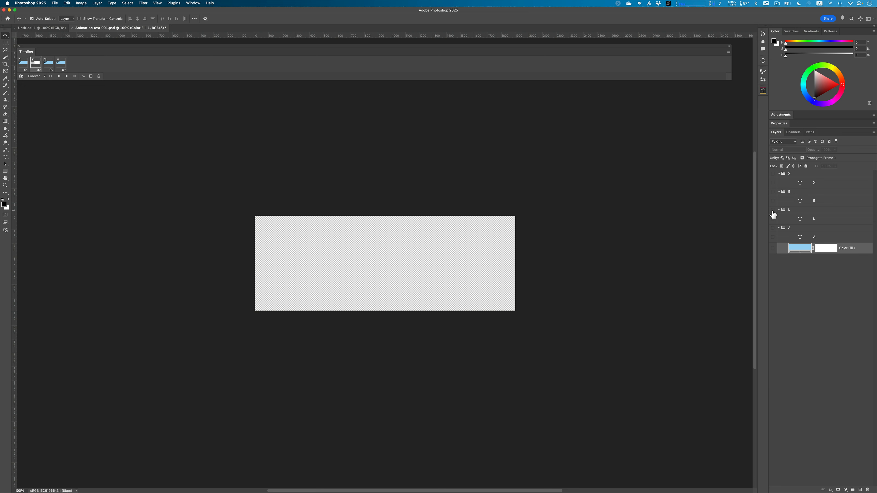
click(773, 219)
click(795, 221)
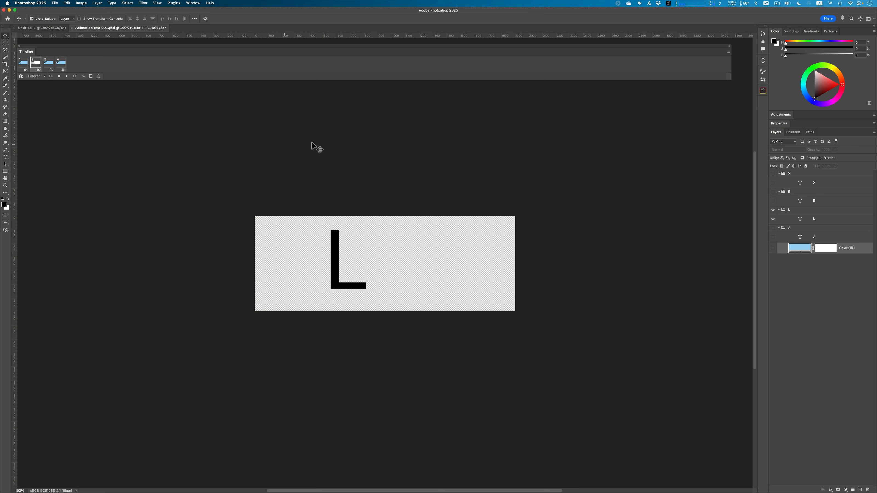
click(773, 249)
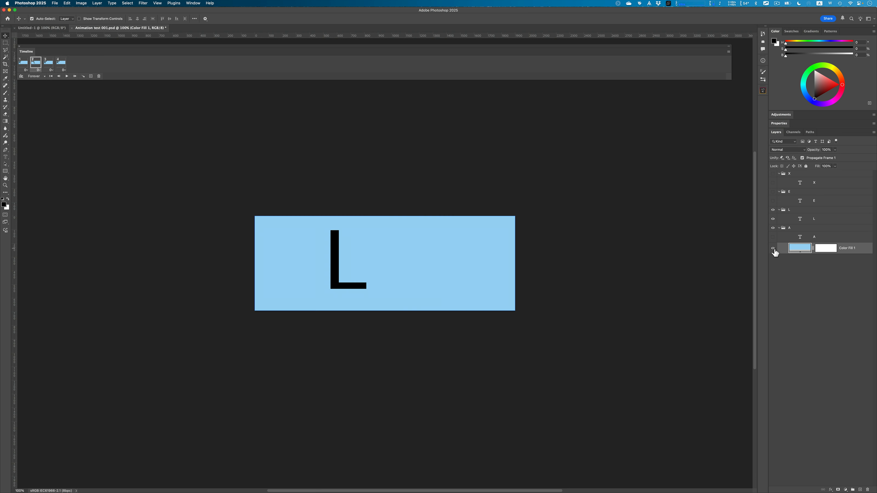
- In frame 3, hide the A text layer and show only the letter E on the blue fill
click(48, 64)
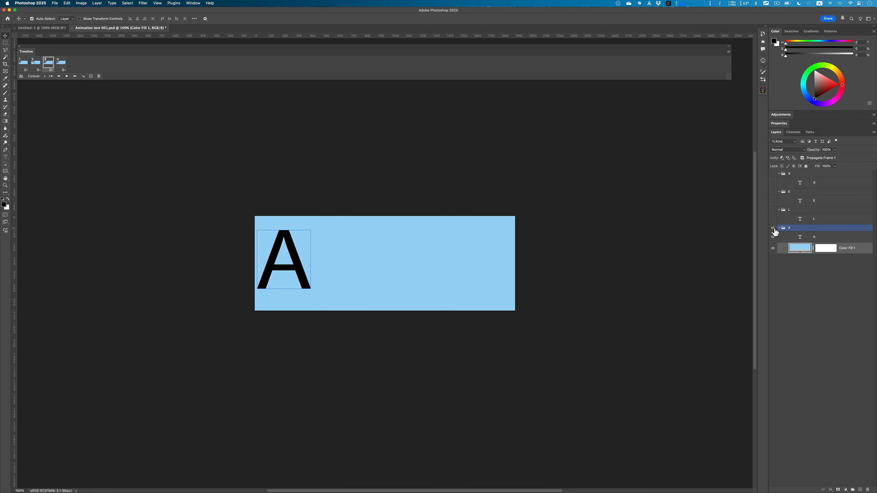
drag(773, 228, 774, 237)
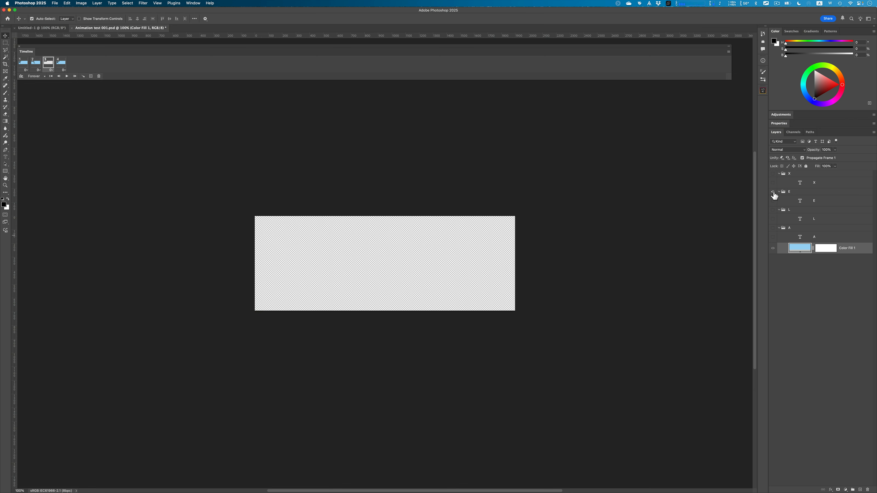
drag(773, 193, 773, 202)
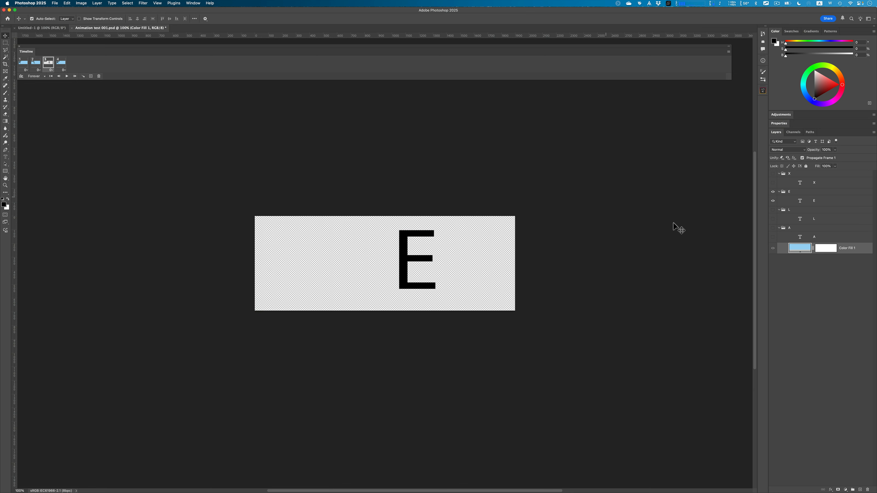
click(773, 237)
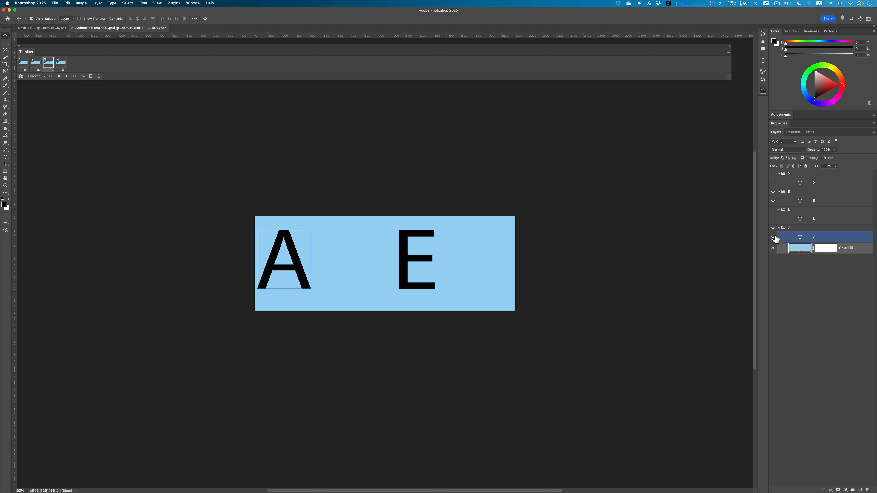
click(774, 229)
click(773, 249)
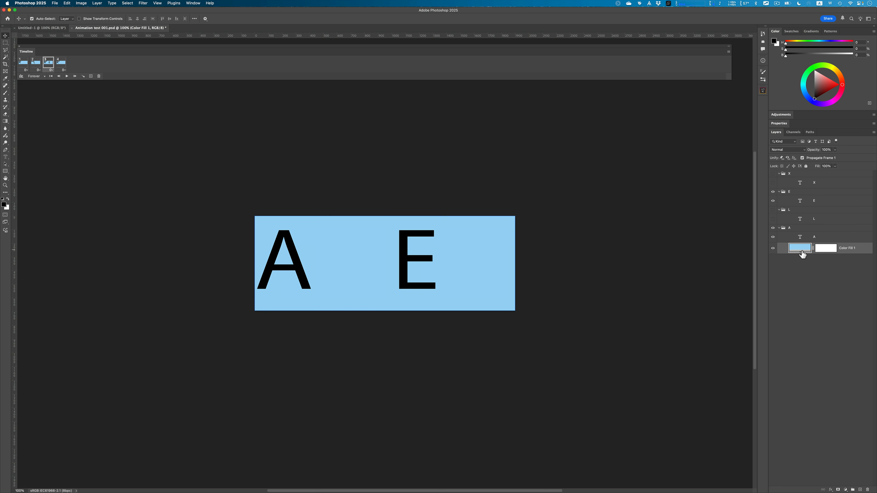
click(777, 230)
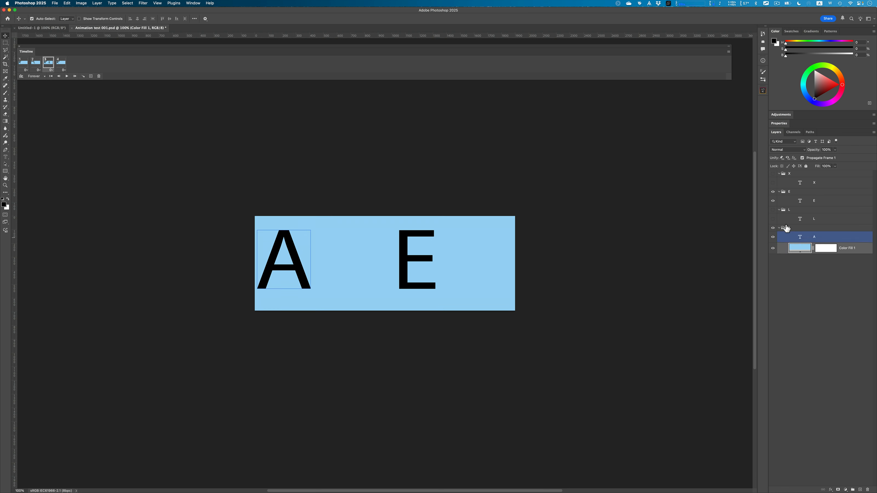
click(773, 237)
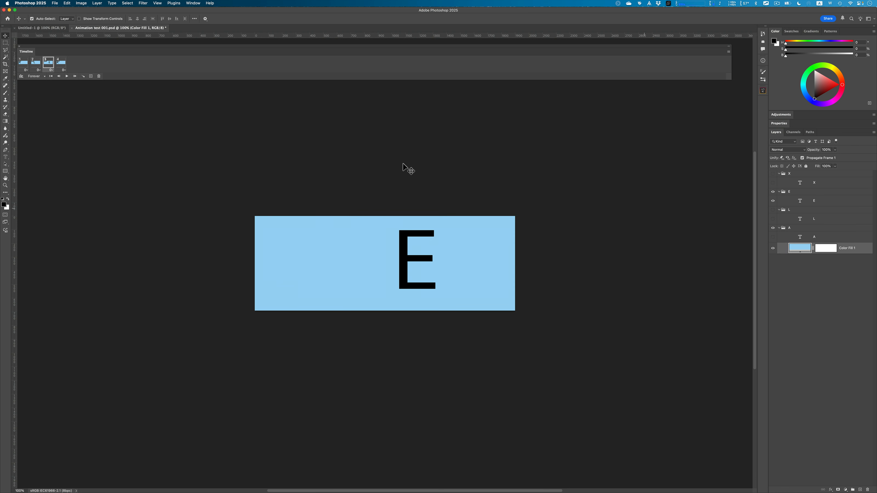
- In frame 4, hide the A text layer, show only the letter X on the blue fill, and save the document
click(63, 68)
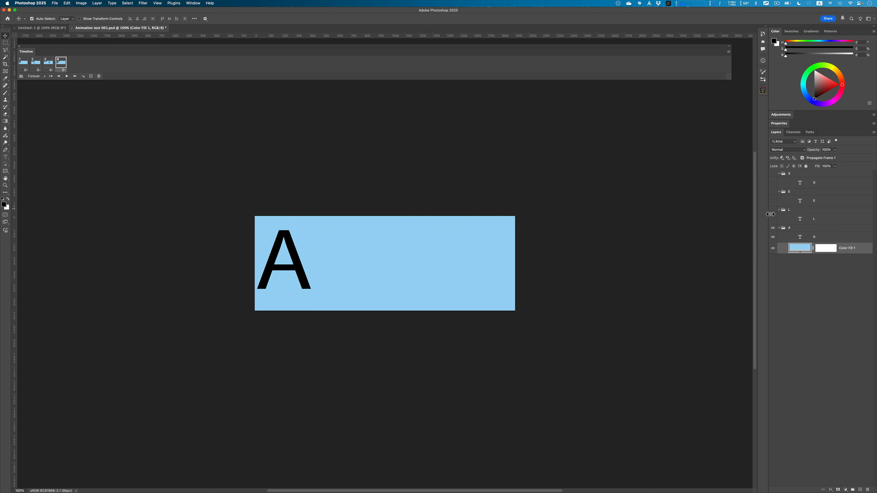
click(773, 237)
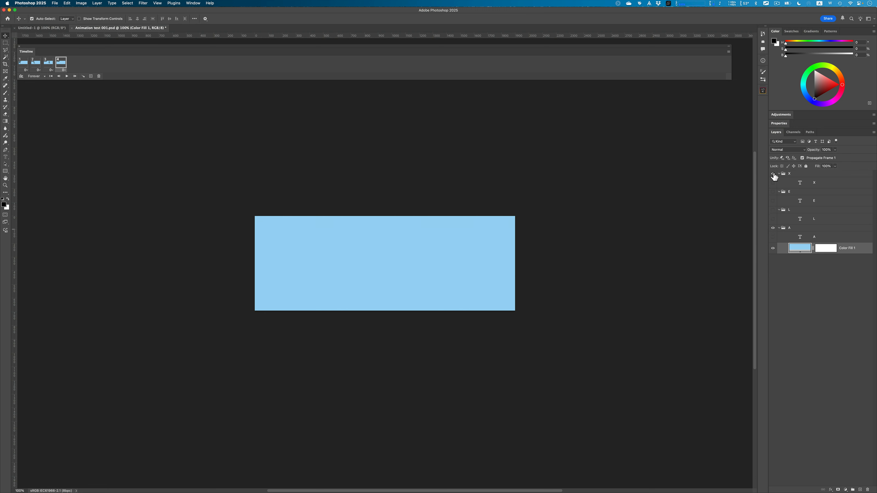
click(774, 182)
click(784, 261)
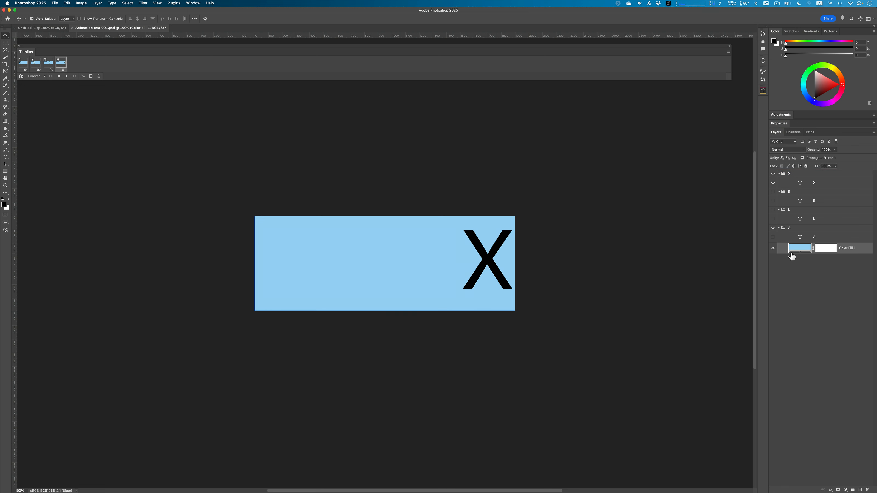
key(super+s)
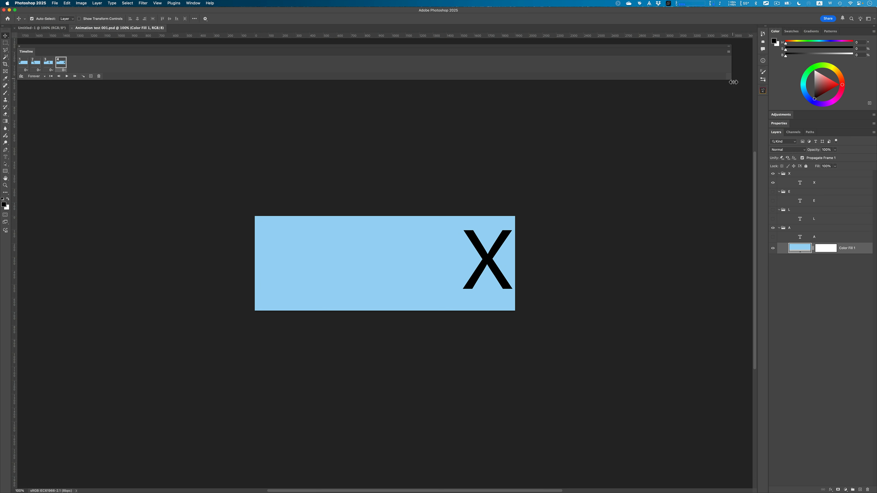
- Narrow the floating timeline, move it closer to the artwork, and play and stop the animation preview
drag(729, 81, 534, 81)
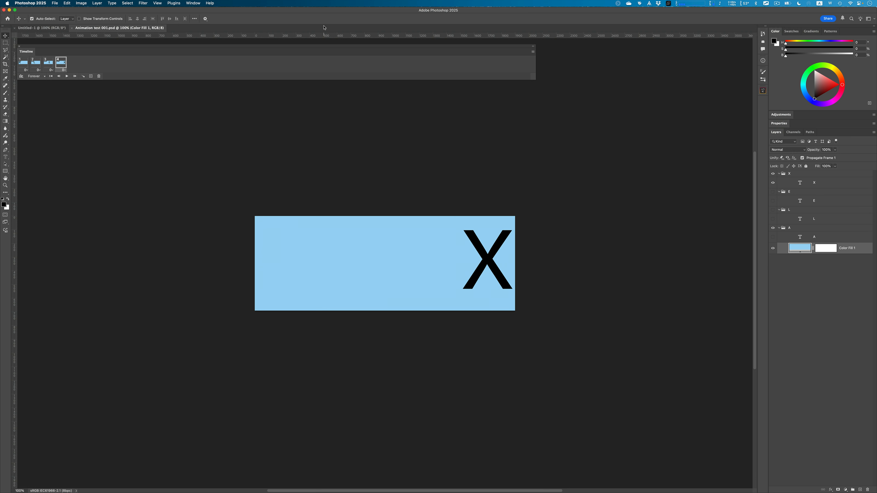
drag(295, 48, 369, 76)
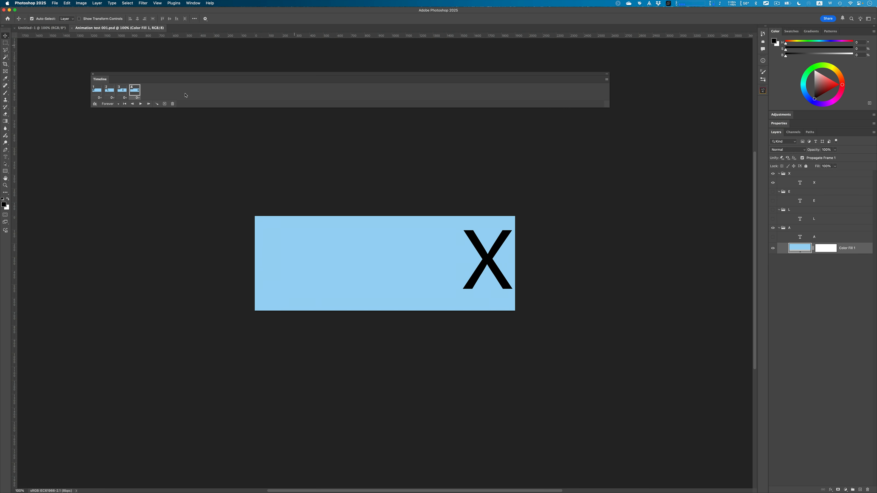
click(141, 106)
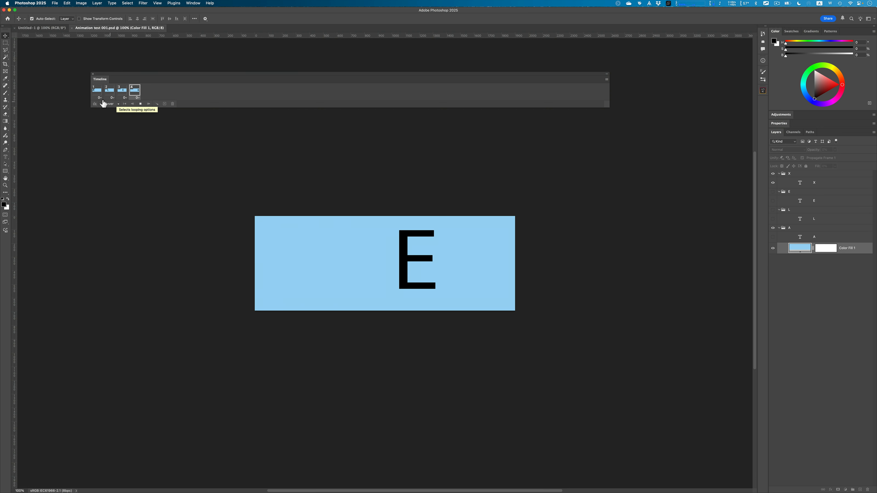
click(141, 104)
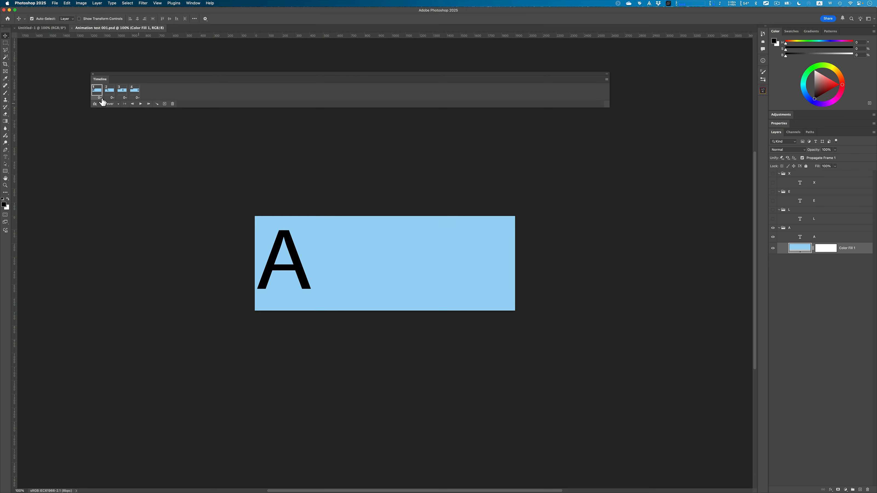
- Set the delay of all four animation frames to 1.0 second each and play the animation preview
click(100, 98)
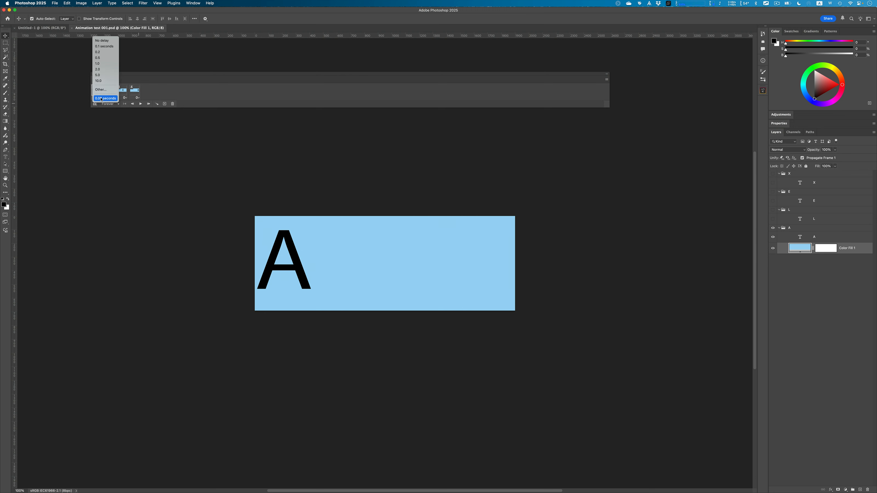
click(100, 63)
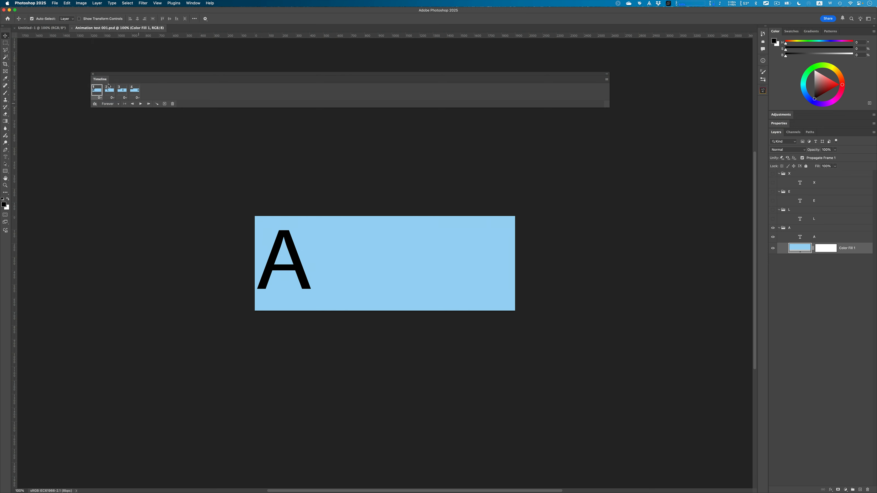
click(114, 98)
click(117, 65)
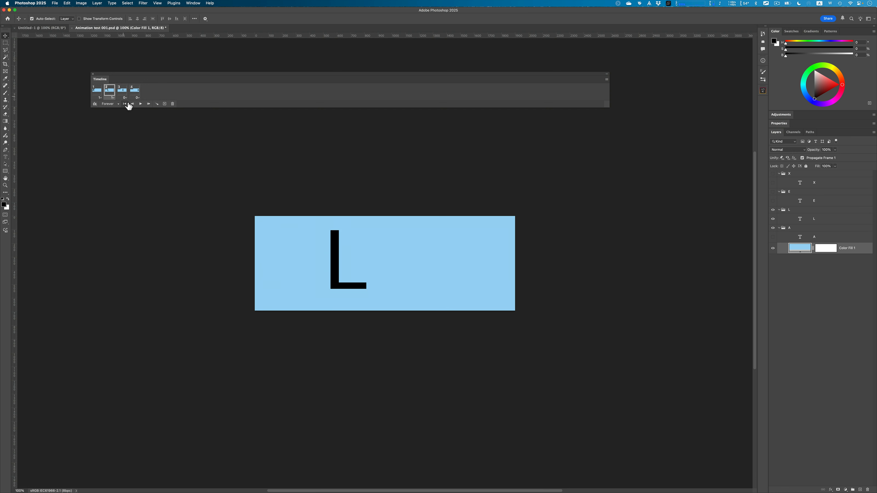
click(125, 98)
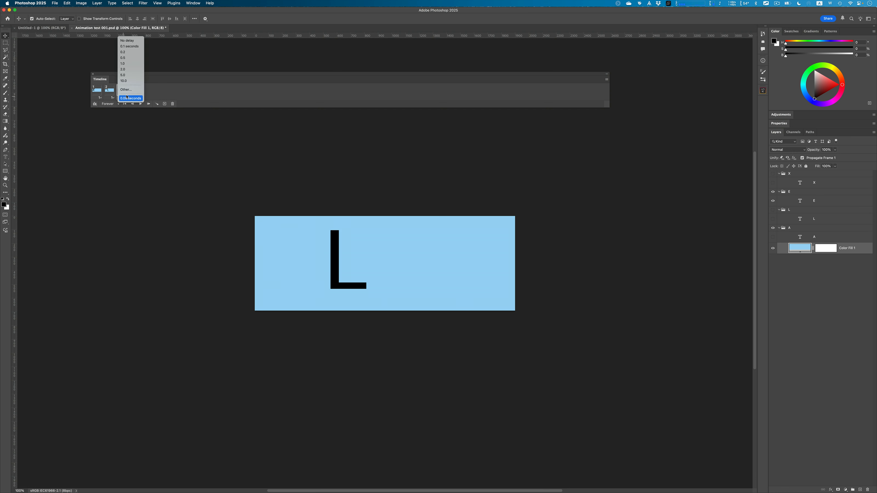
click(128, 63)
click(139, 98)
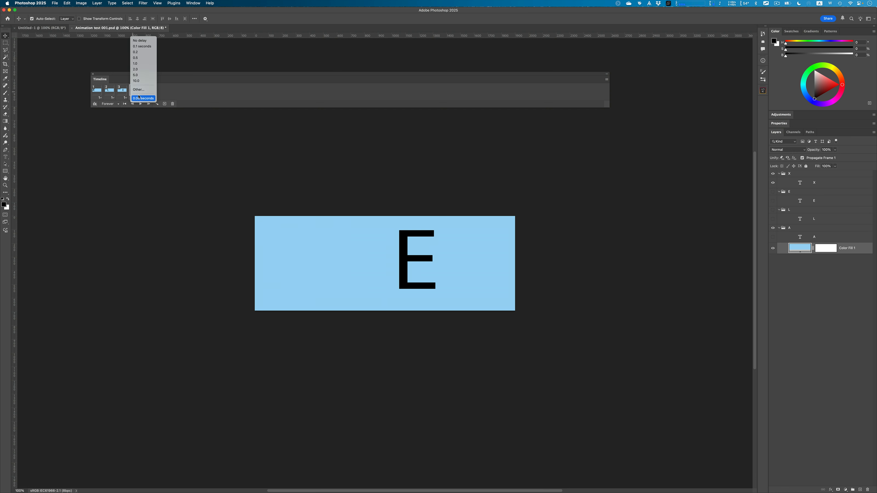
click(137, 64)
click(141, 103)
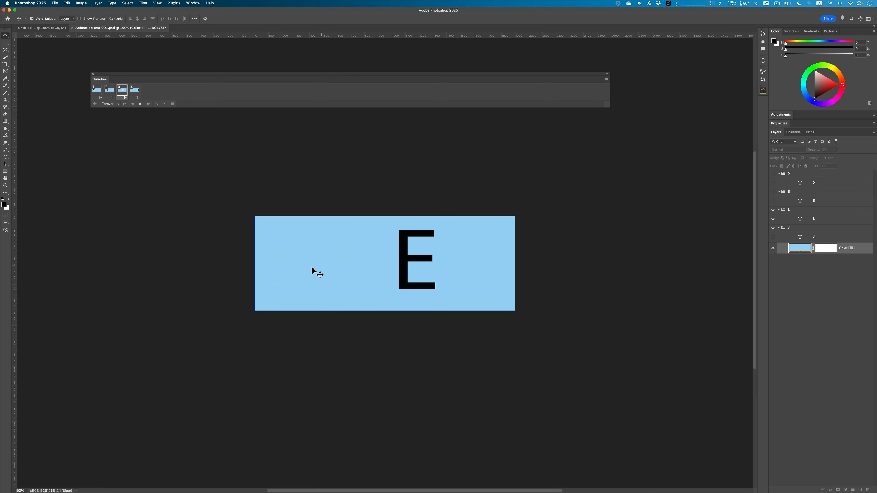
- Set the frame 3 delay to 5.0 seconds, check the timing by playing the animation, and save the document
click(125, 98)
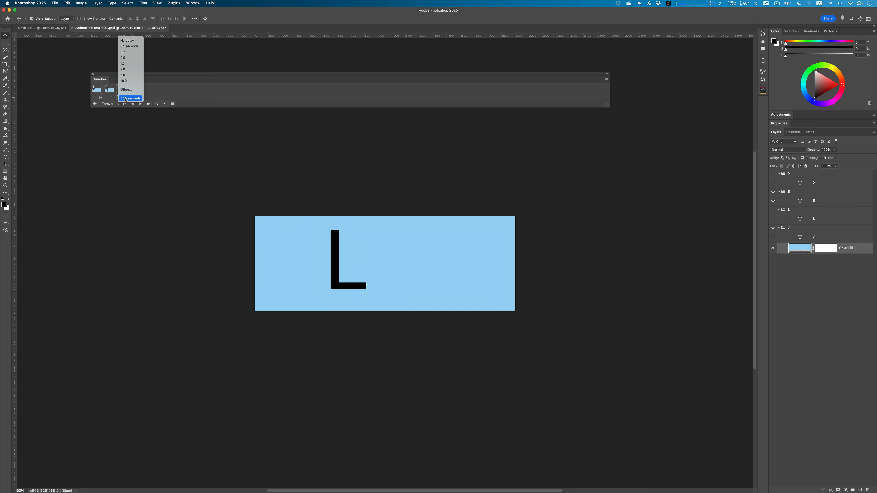
click(128, 76)
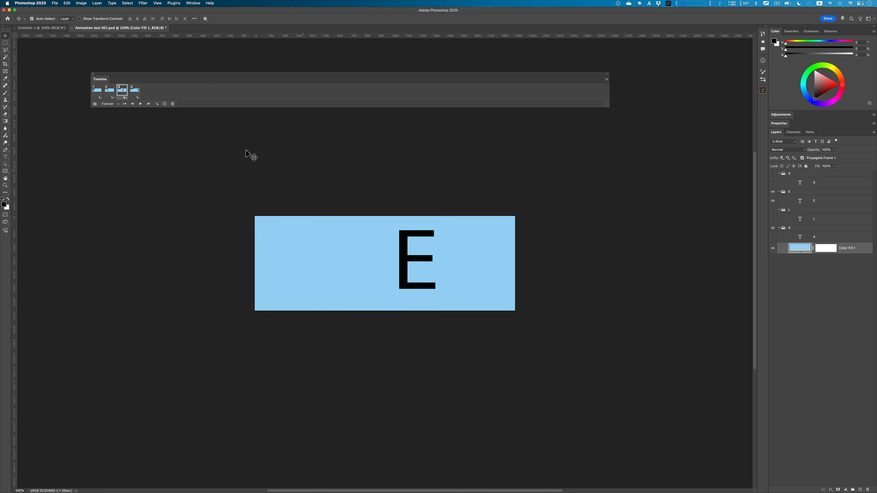
click(140, 104)
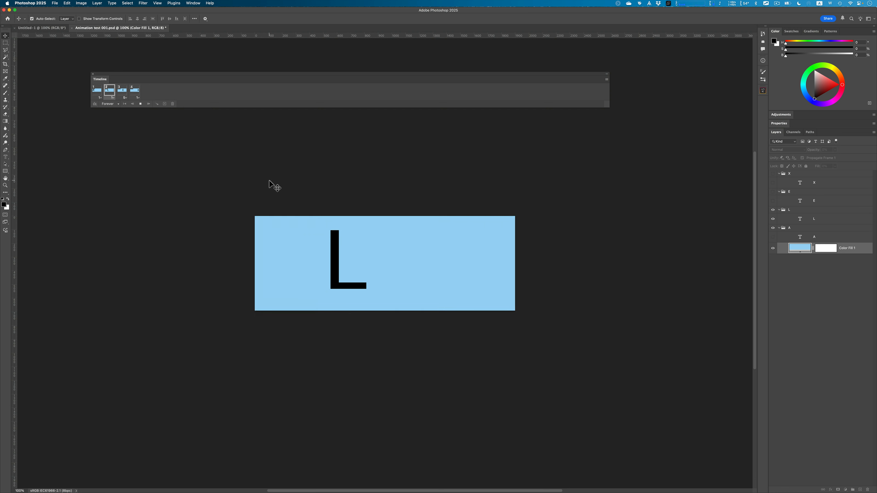
click(141, 104)
key(super+s)
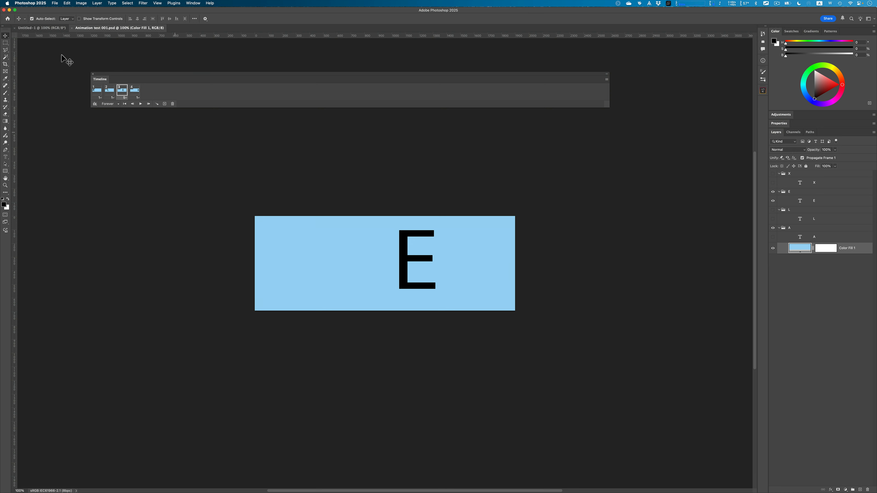
- Open Save for Web (Legacy) with the optimized view and apply the GIF 128 Dithered preset with 256 colors
click(56, 3)
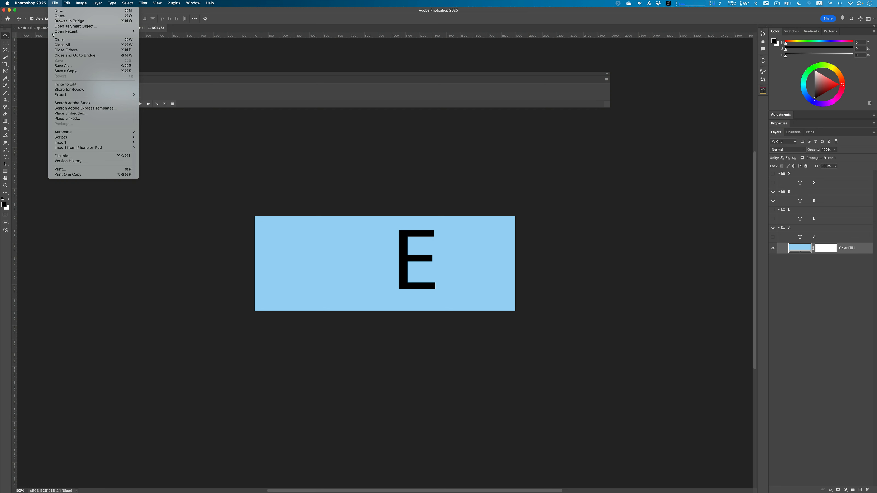
mouse_move(82, 98)
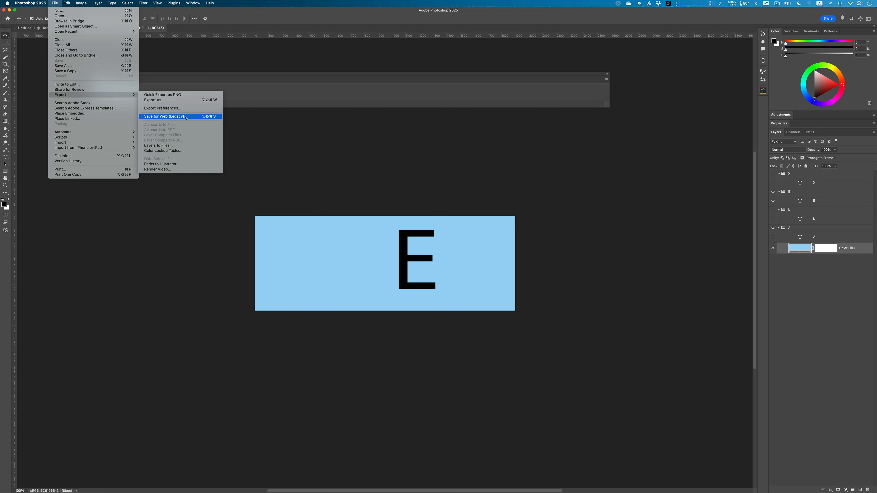
click(196, 118)
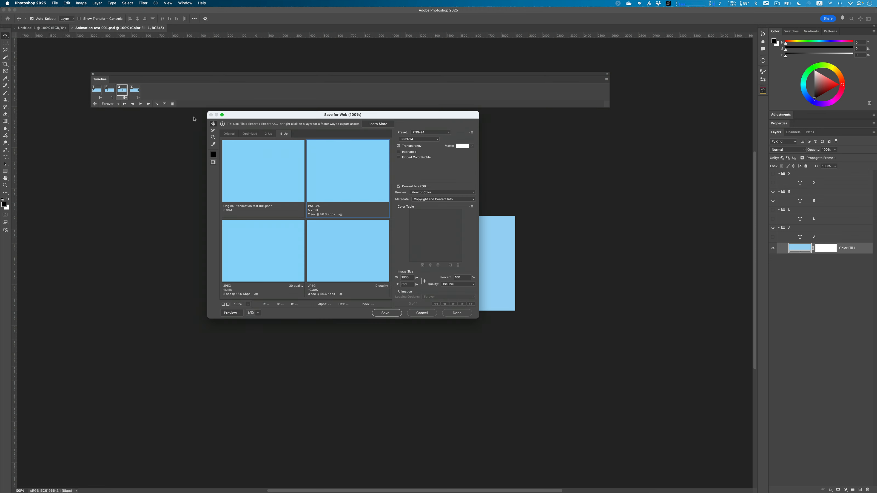
click(250, 134)
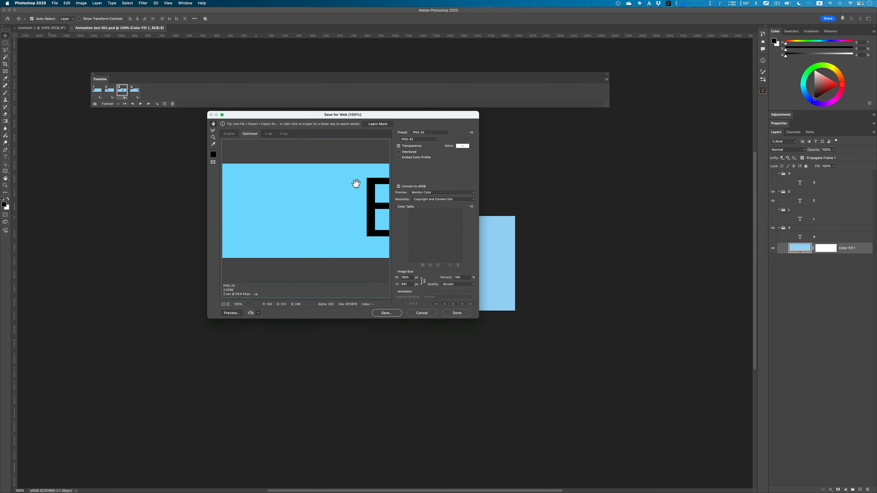
click(434, 133)
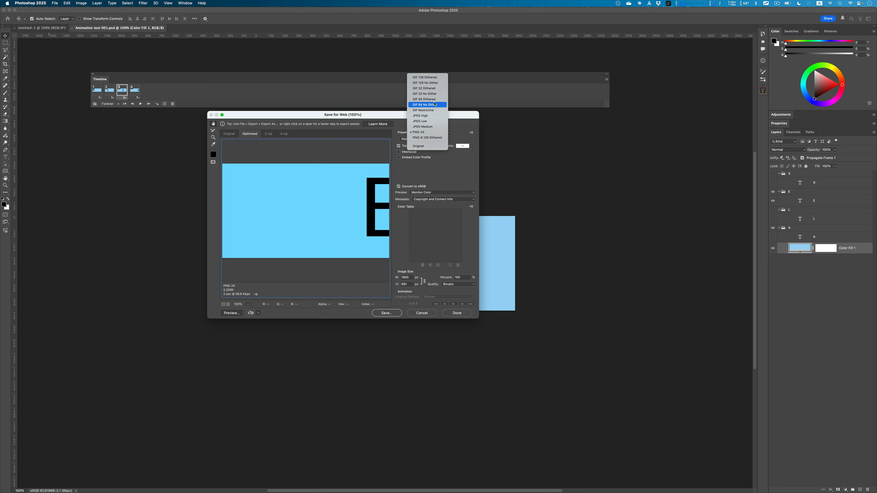
click(425, 77)
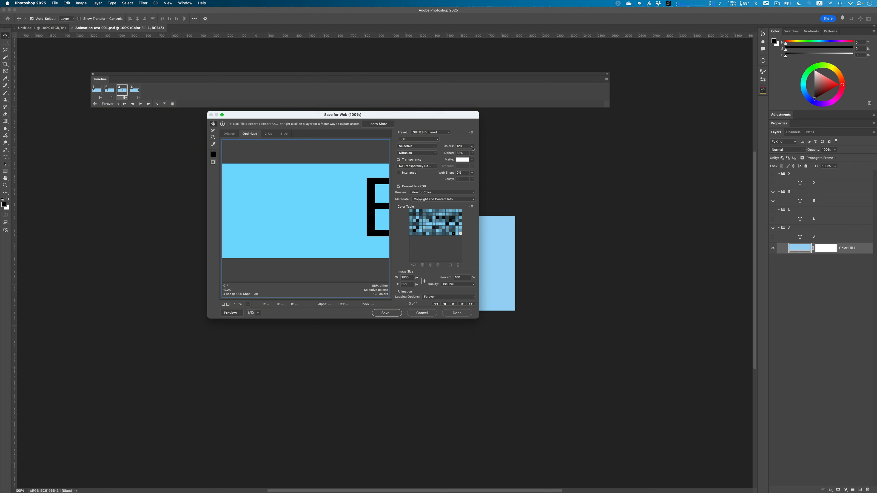
click(472, 147)
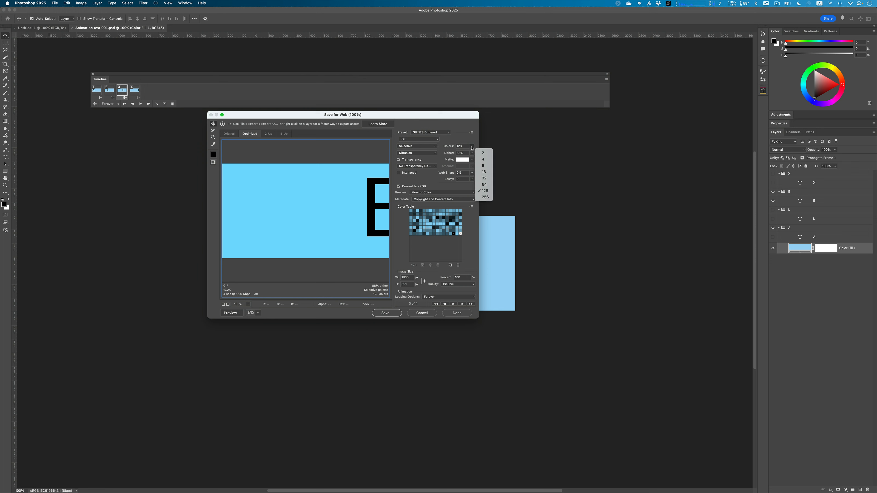
click(483, 197)
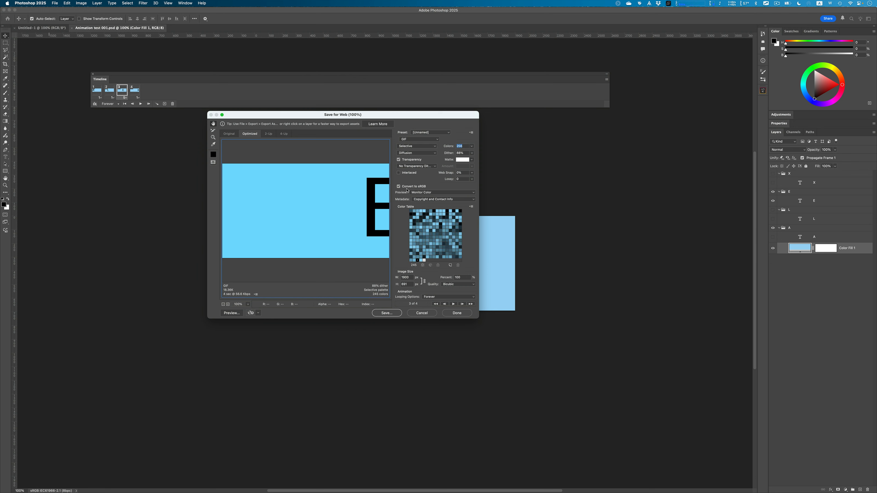
- Play the animation in the export preview and save the GIF to the Desktop as Animation-test-001.gif
click(453, 304)
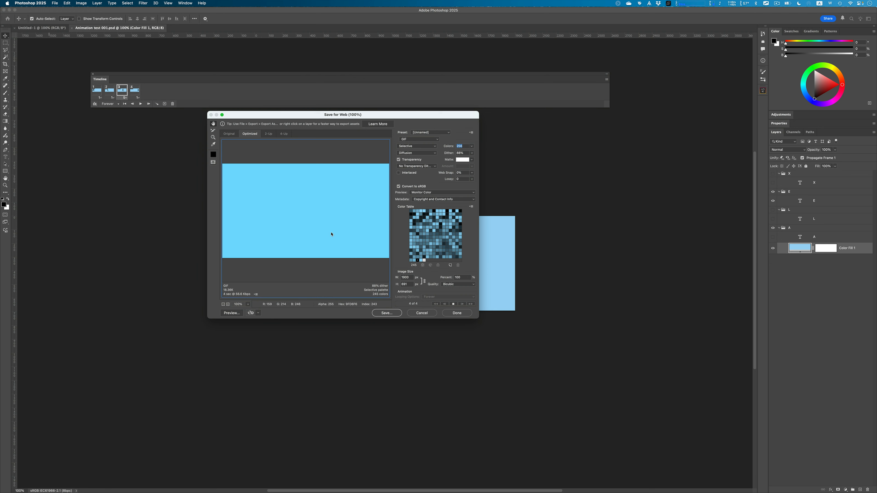
key(super+minus)
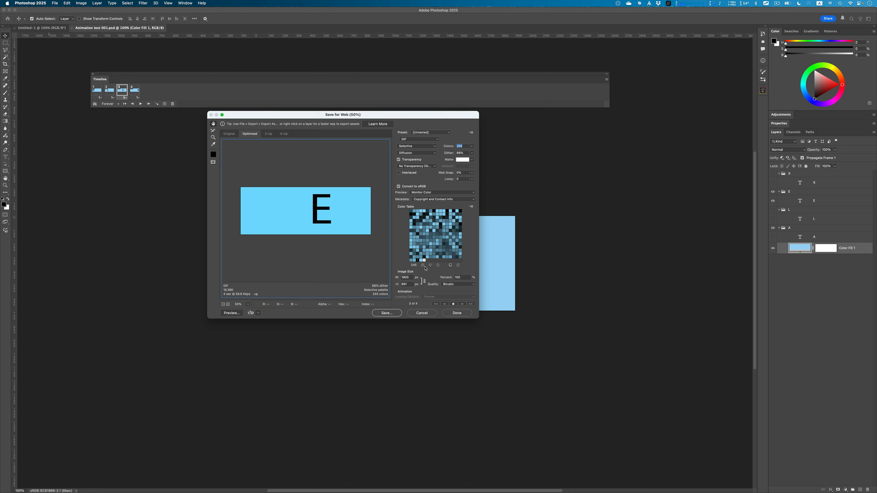
click(386, 313)
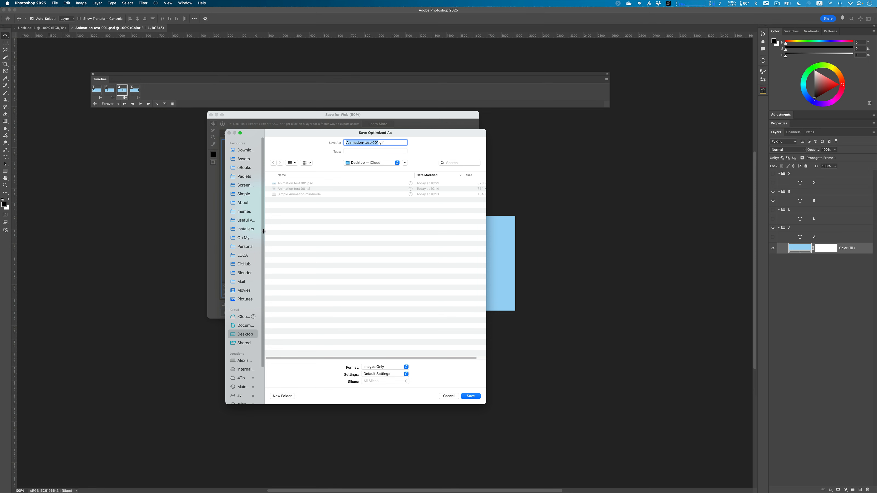
drag(264, 229, 238, 228)
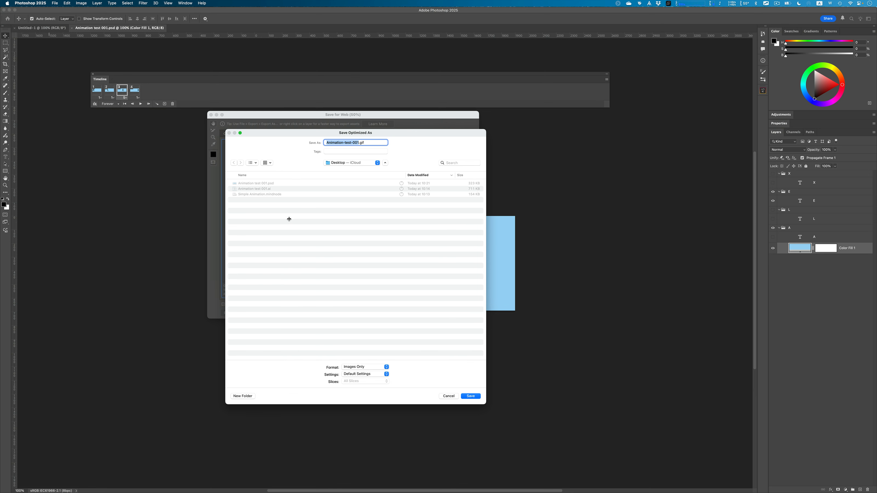
key(Return)
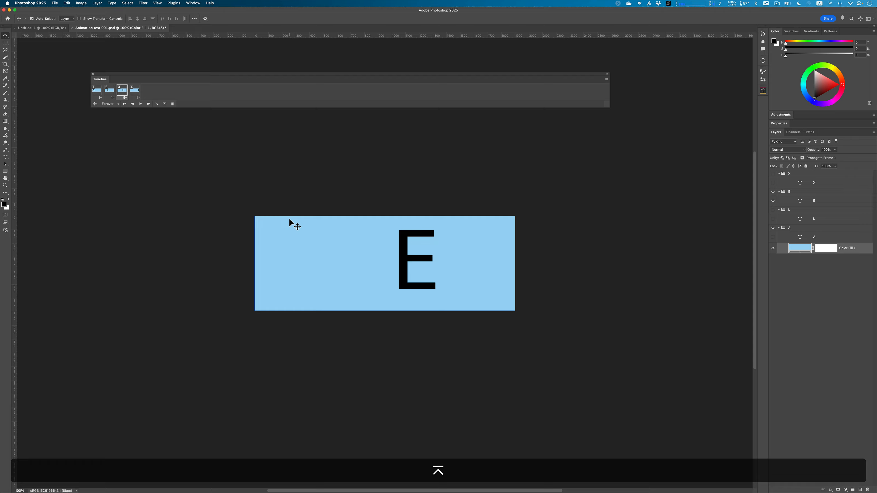
- Hide Photoshop to reach the desktop, move Animation-test-001.gif away from the other files, and preview it with Quick Look
key(super)
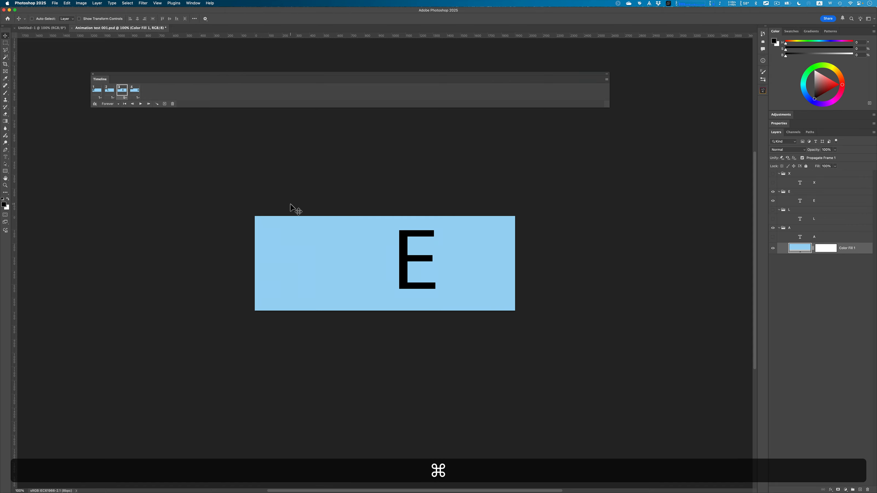
key(super+h)
key(super)
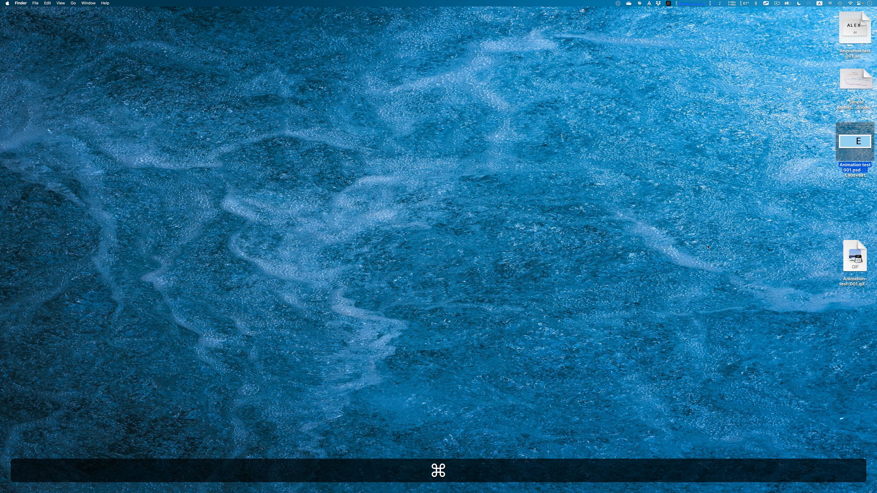
key(super+Tab)
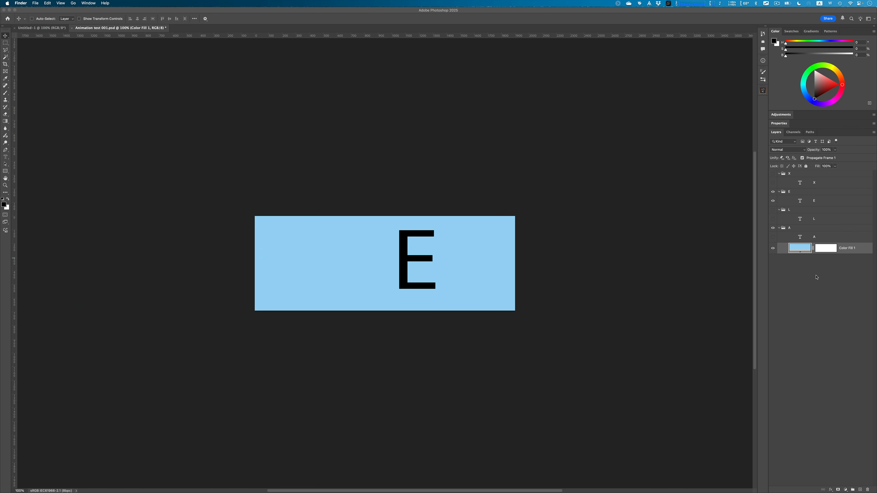
key(super+h)
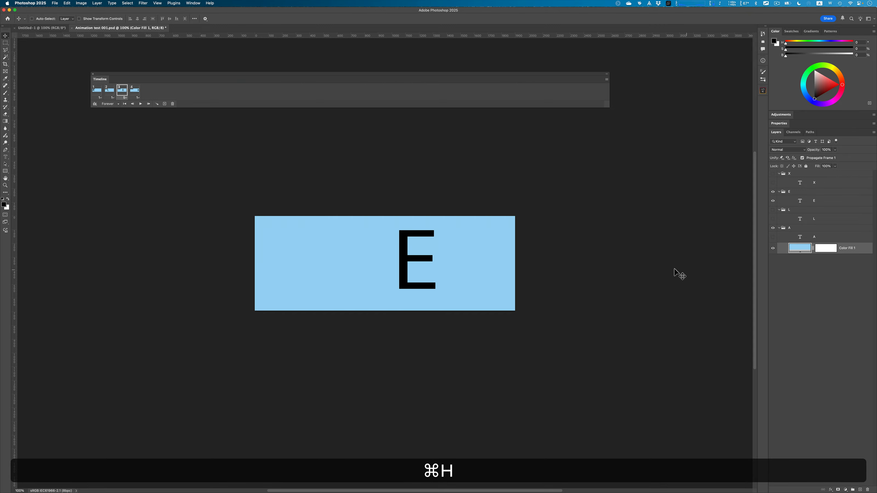
key(super+h)
drag(845, 255, 717, 143)
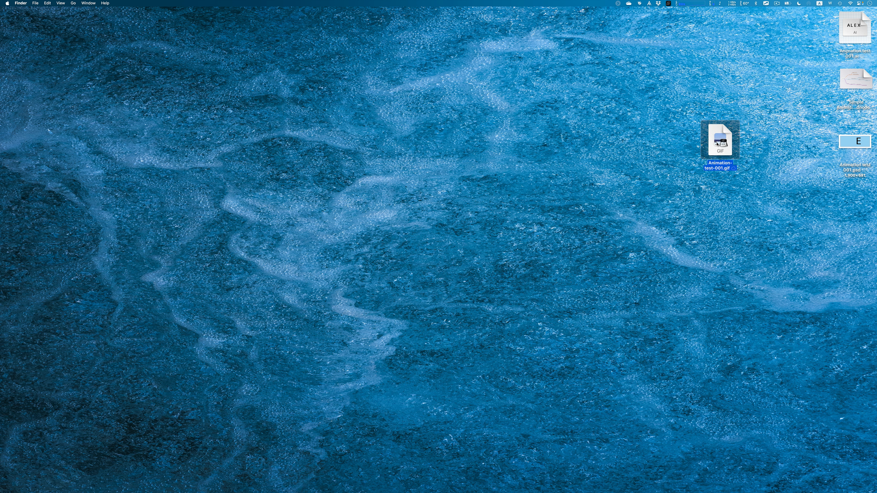
key(space)
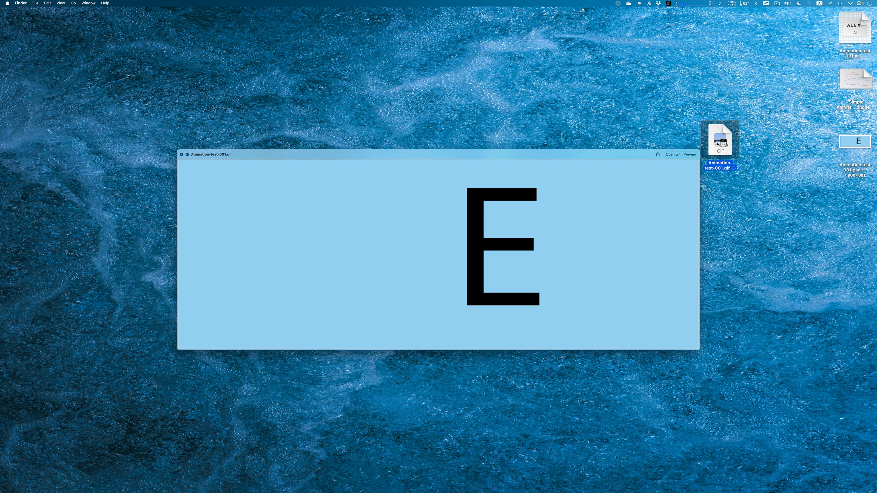
key(space)
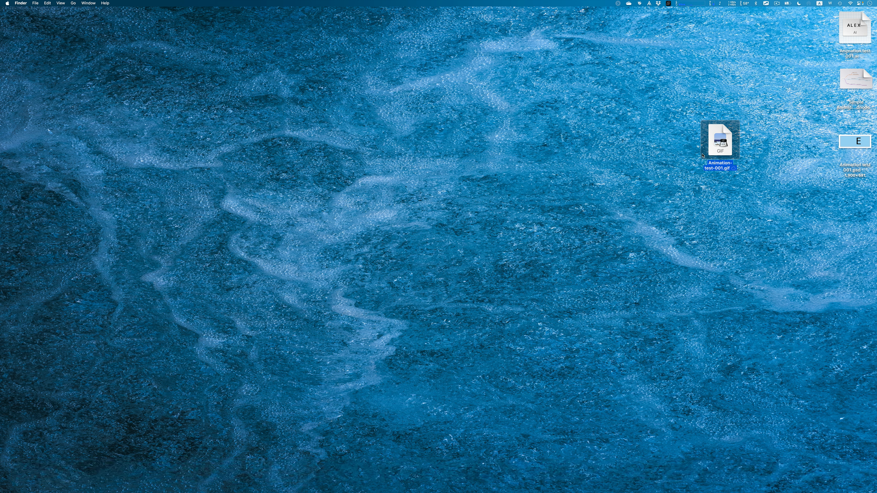
- Switch to Chrome, narrow its window to uncover the desktop files, and open Animation-test-001.gif in a new tab
key(super+Tab)
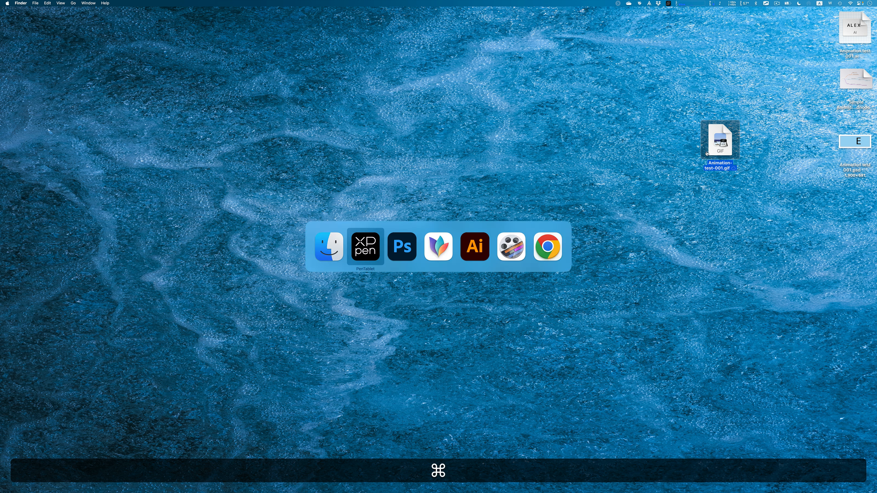
key(super+Tab)
key(super+Tab)
key(super+Tab)
key(super+Tab)
key(super+Tab)
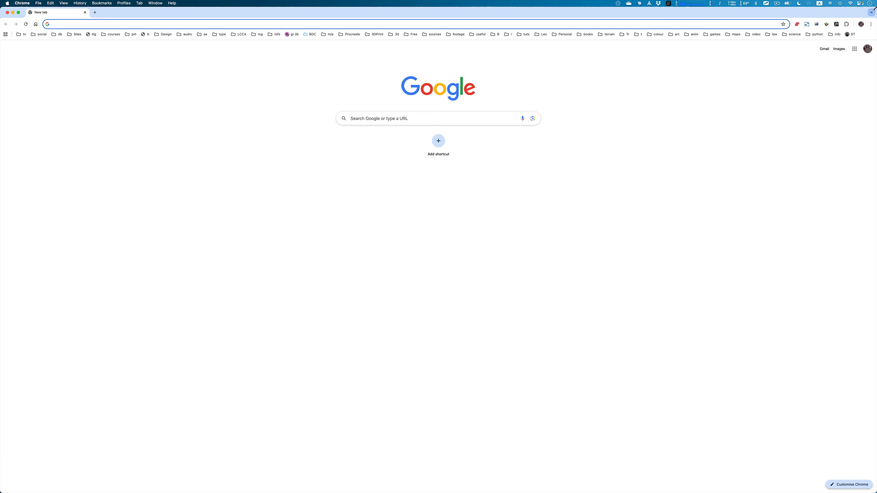
drag(876, 8, 665, 7)
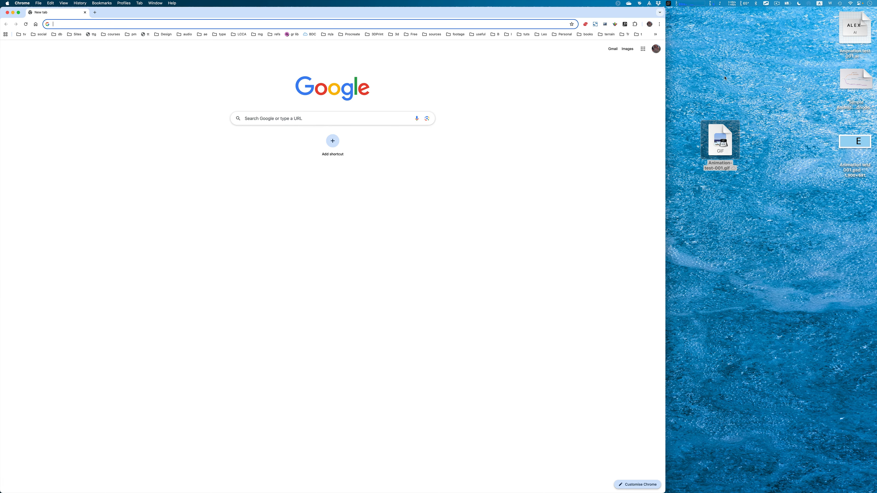
drag(719, 145, 472, 138)
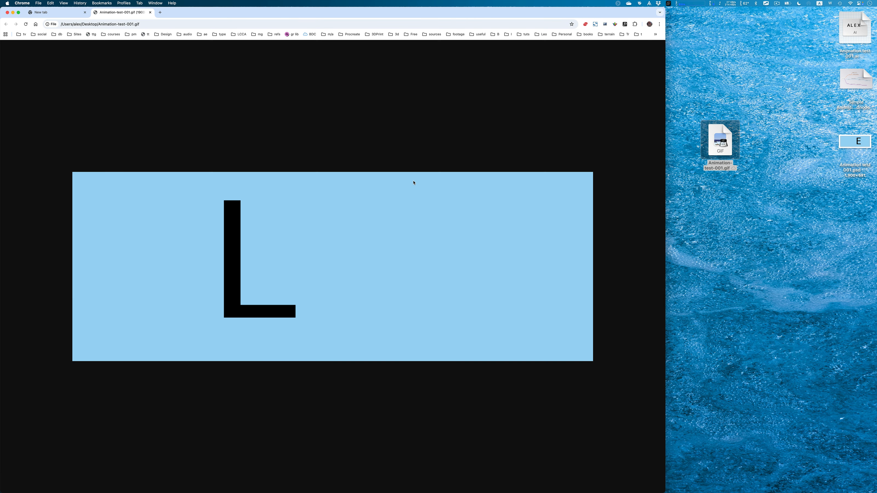